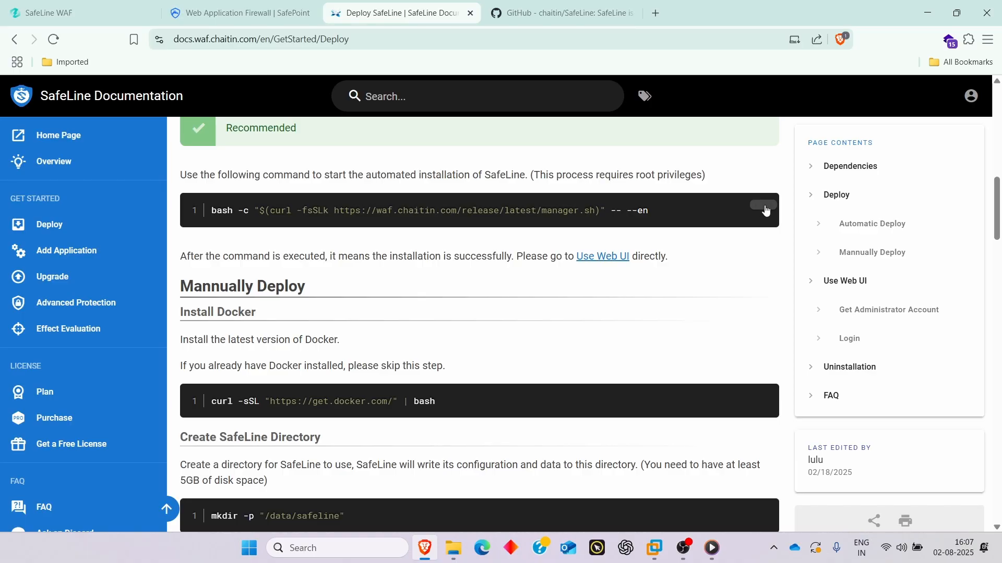
- Run the SafeLine install command with sudo and choose option 1, INSTALL
click(763, 207)
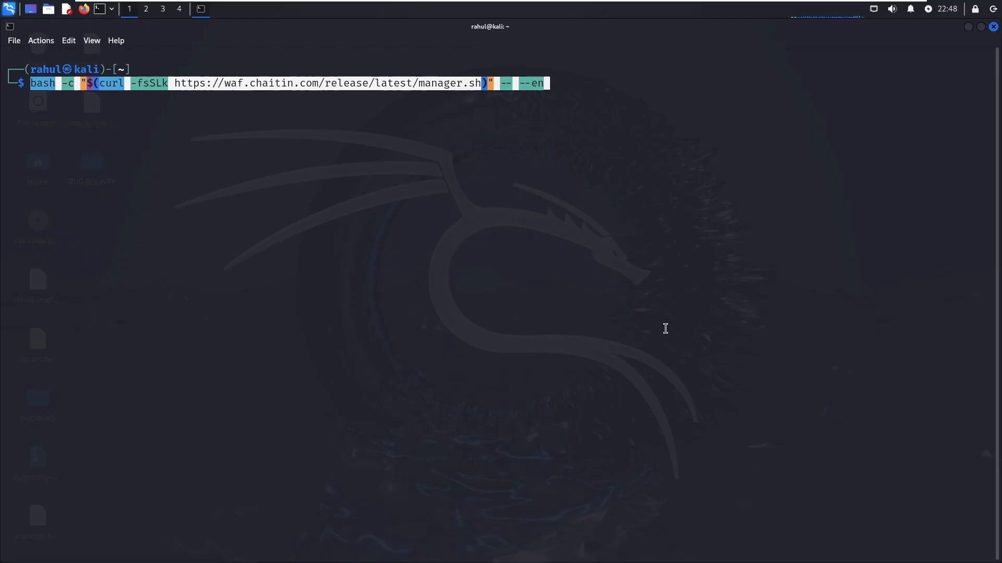
key(Home)
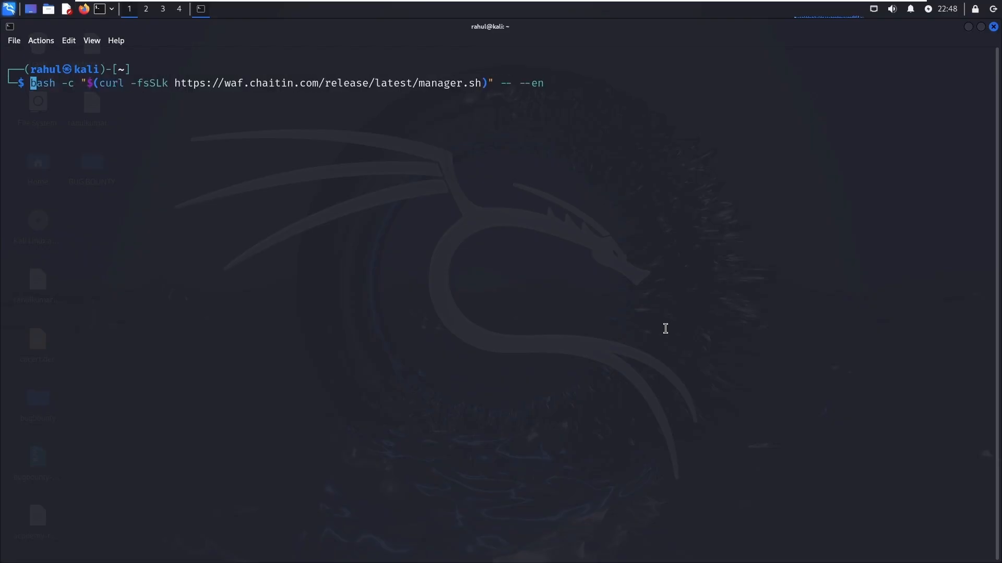
text(sudo)
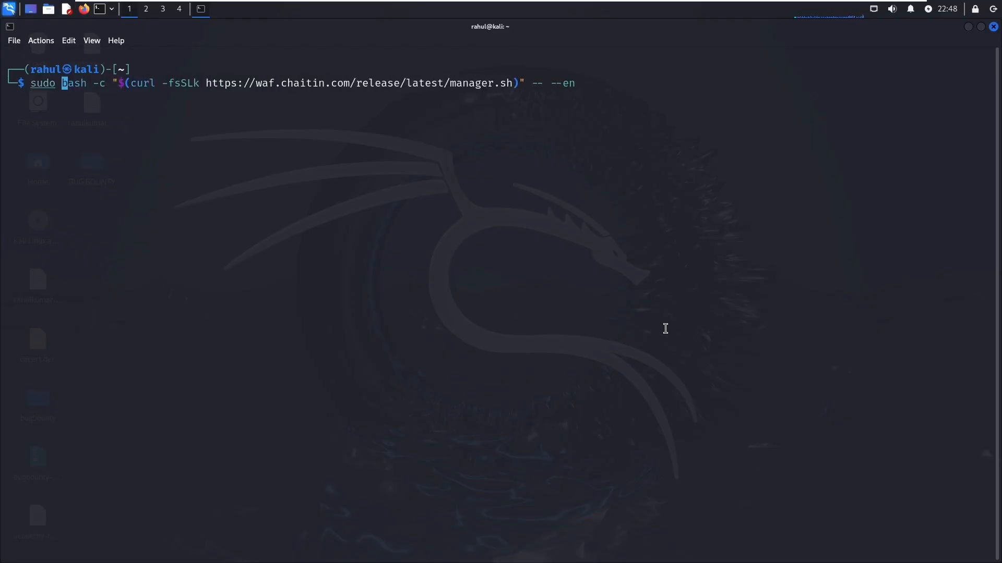
key(Return)
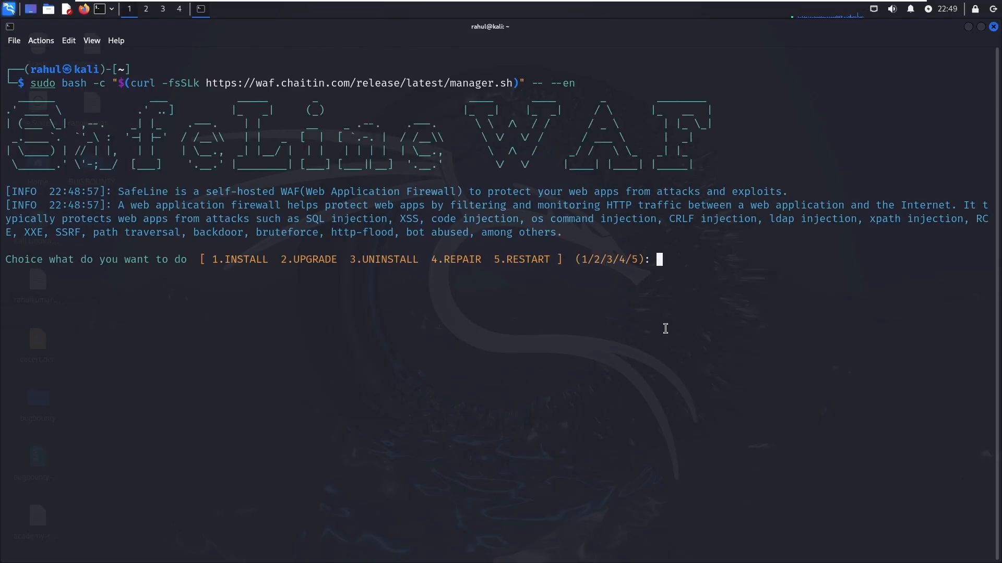
text(1)
key(Return)
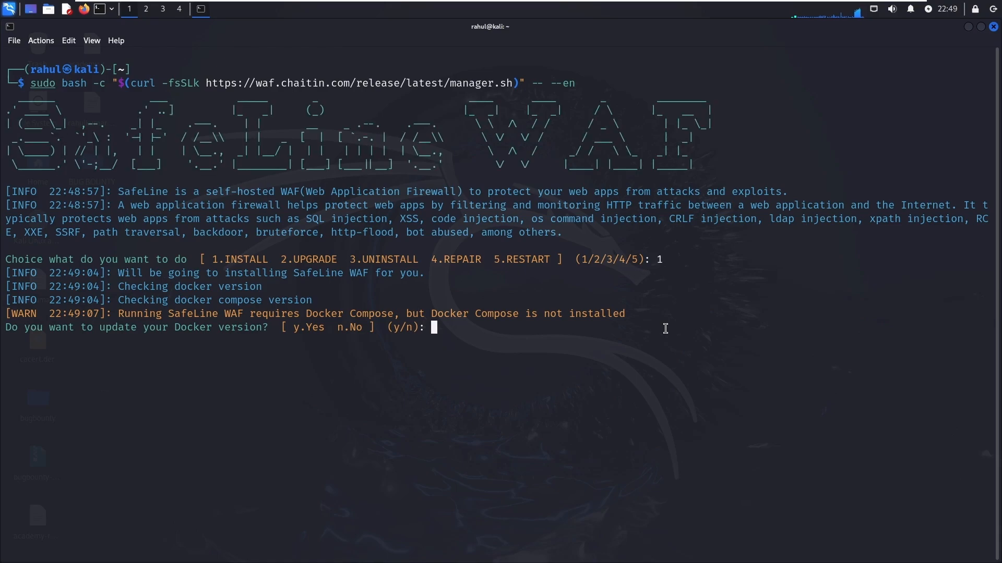
- Answer y to update Docker so the SafeLine installation proceeds
text(y)
key(Return)
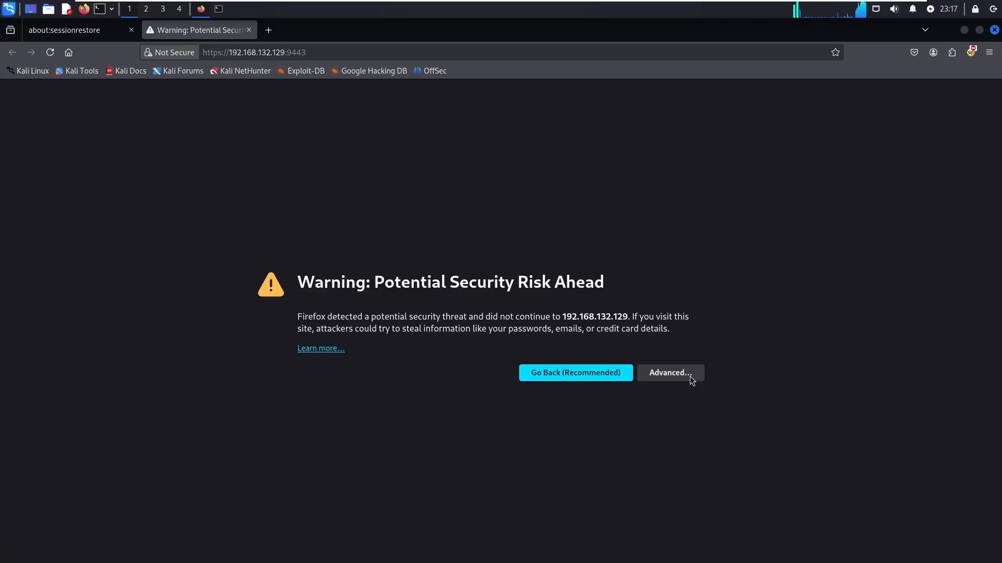
- Accept the self-signed certificate risk for the panel at 192.168.132.129:9443
click(687, 376)
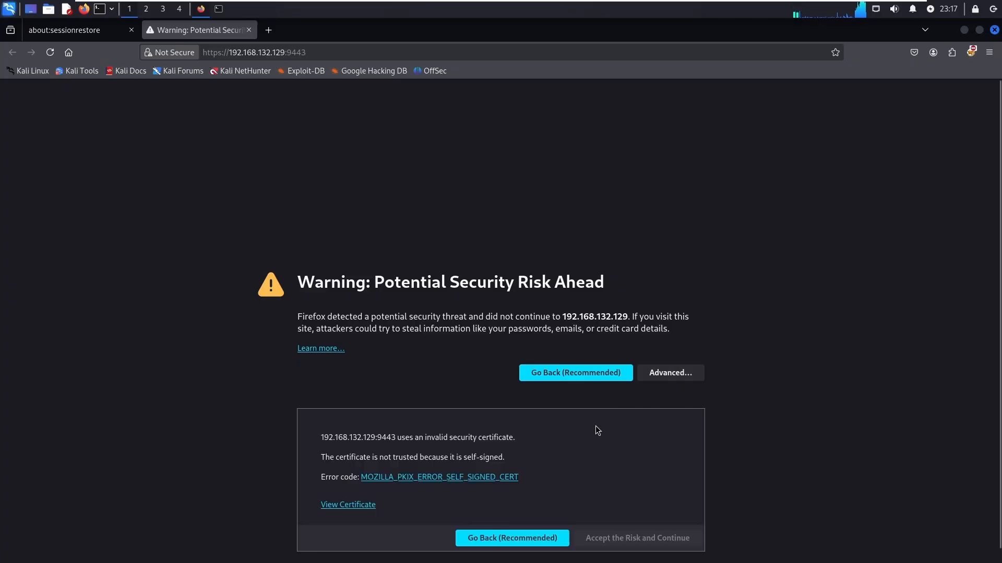
scroll(375, 477, down, 1)
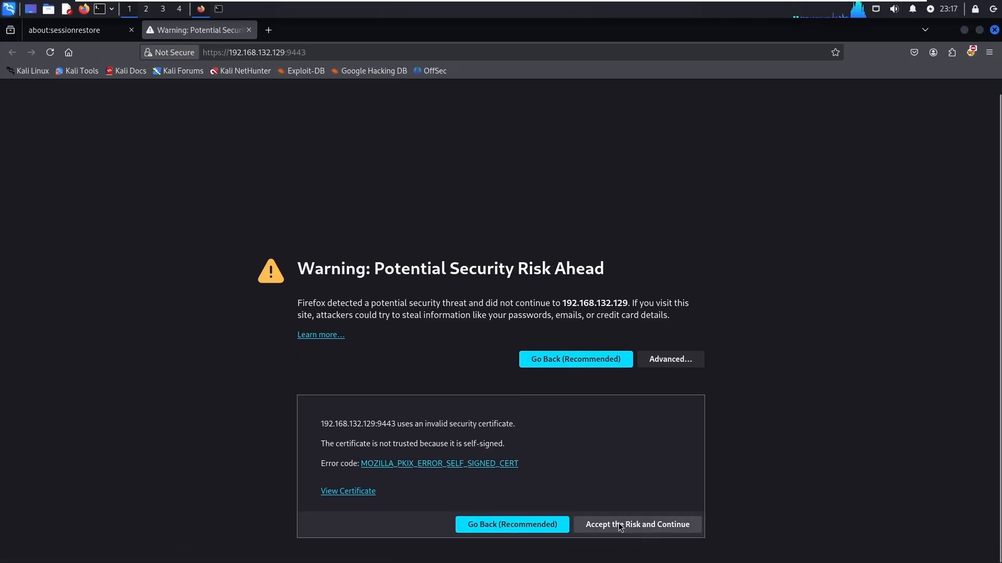
click(620, 526)
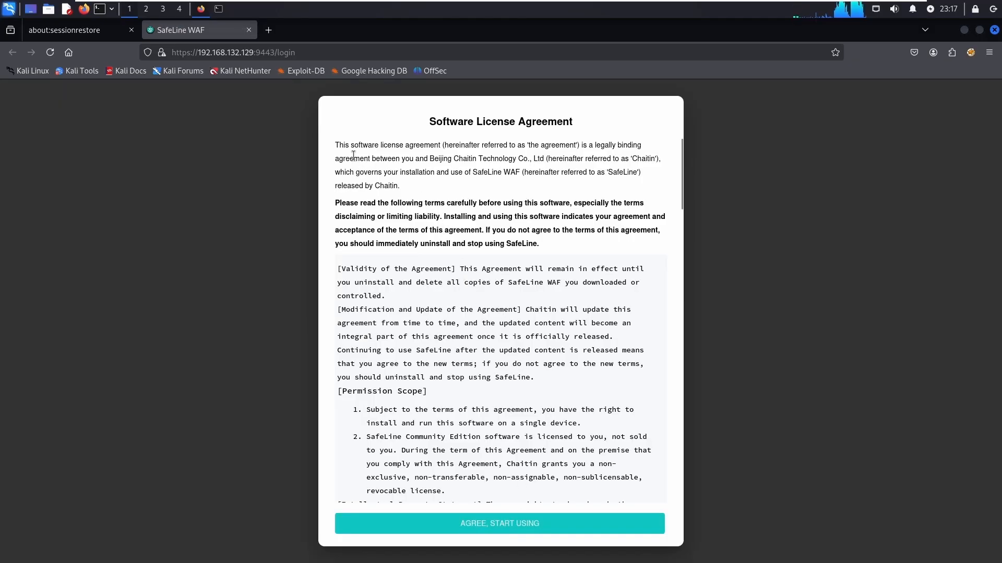
- Read through the software license and agree to start using SafeLine
drag(364, 153, 602, 466)
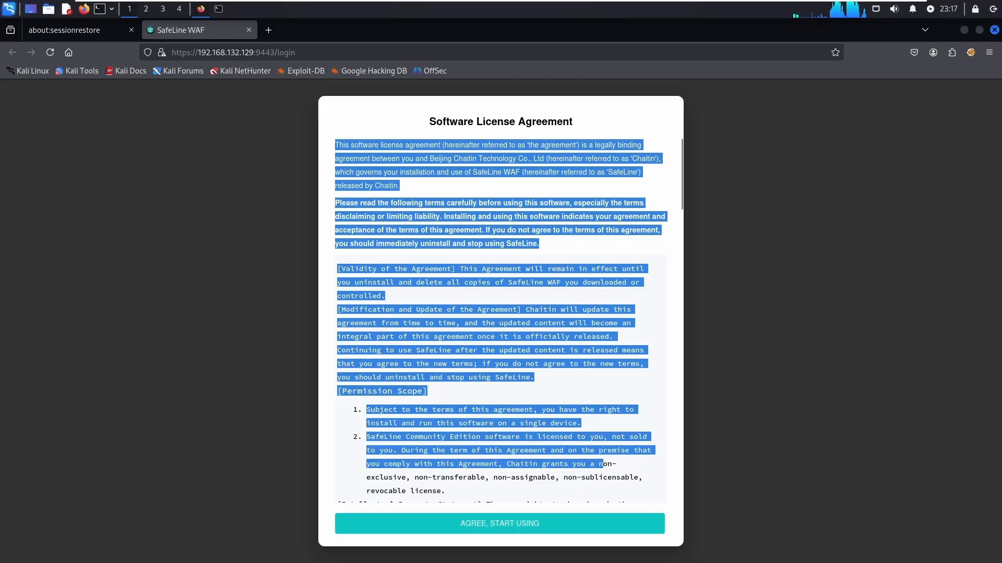
click(601, 412)
scroll(602, 412, down, 20)
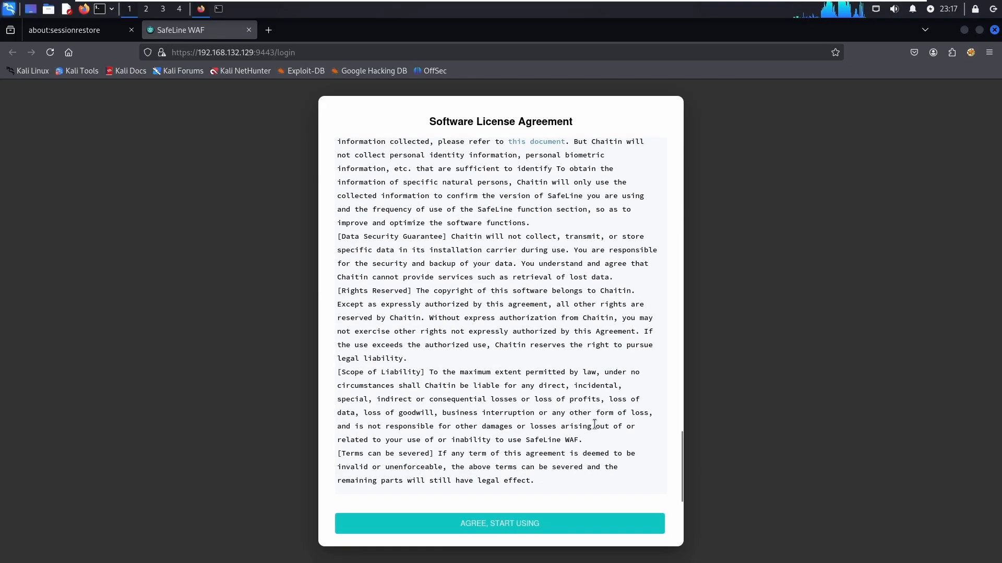
click(515, 523)
- Log in as admin with the initial password copied from the terminal install log
click(458, 286)
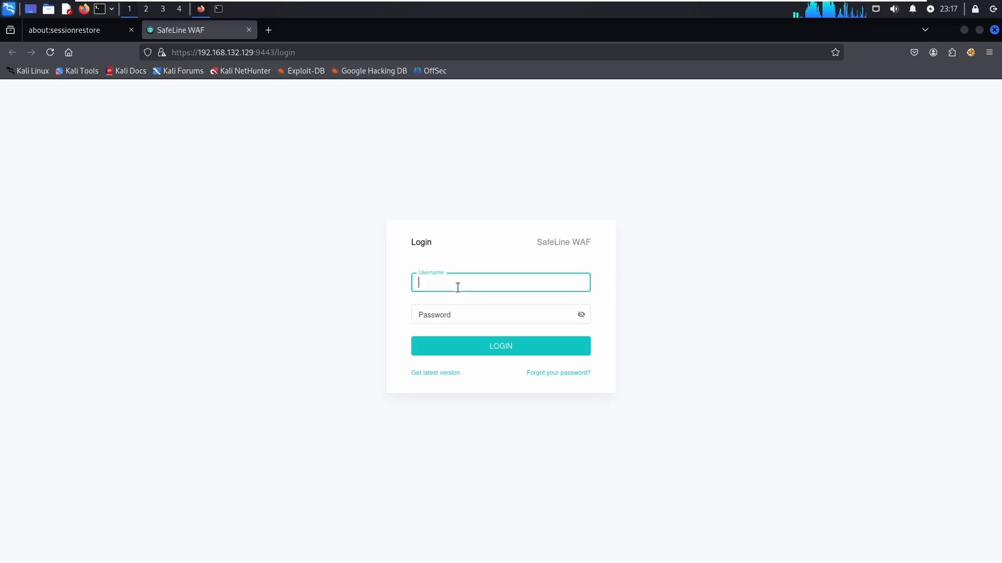
text(admin)
key(Tab)
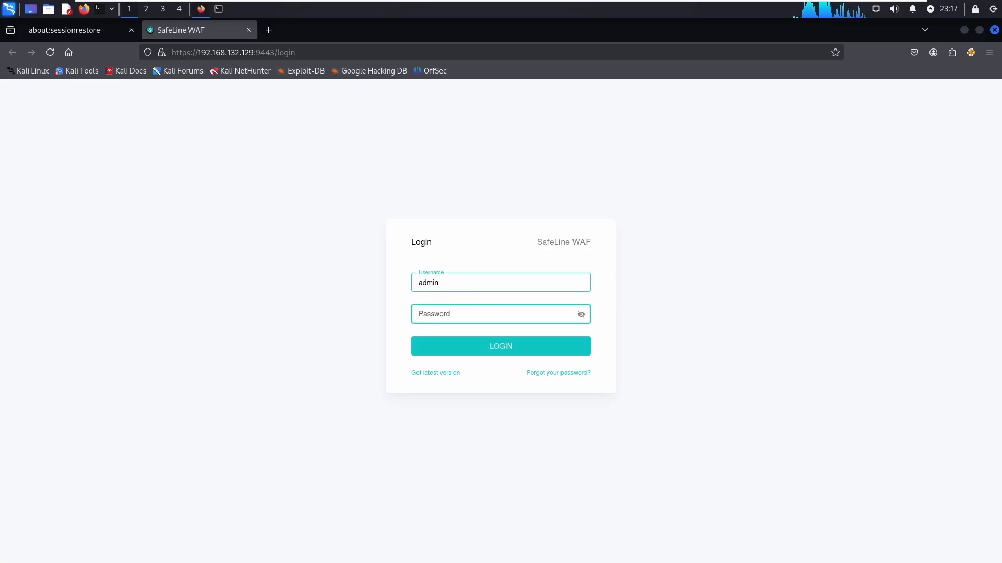
key(alt+Tab)
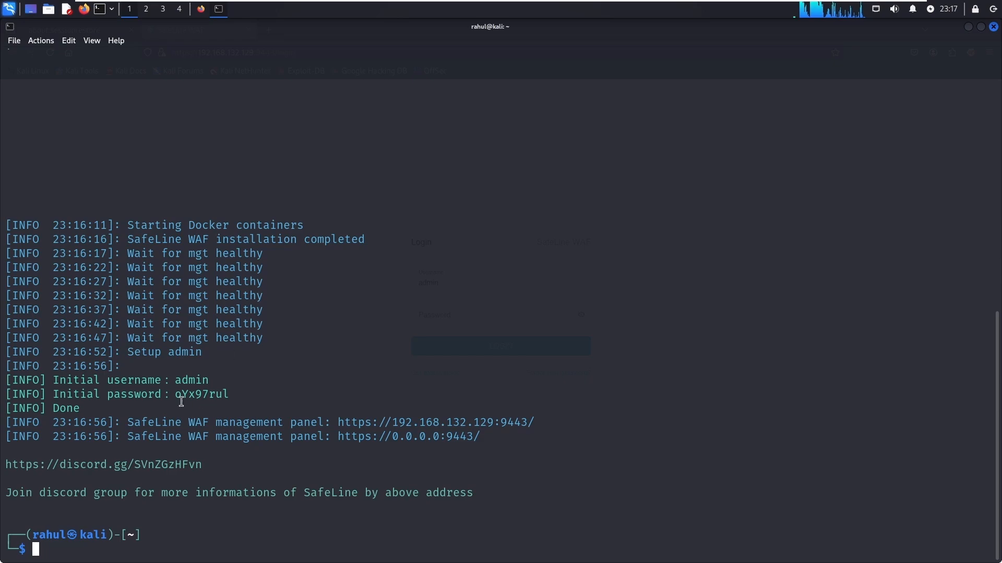
drag(175, 395, 235, 395)
right_click(220, 395)
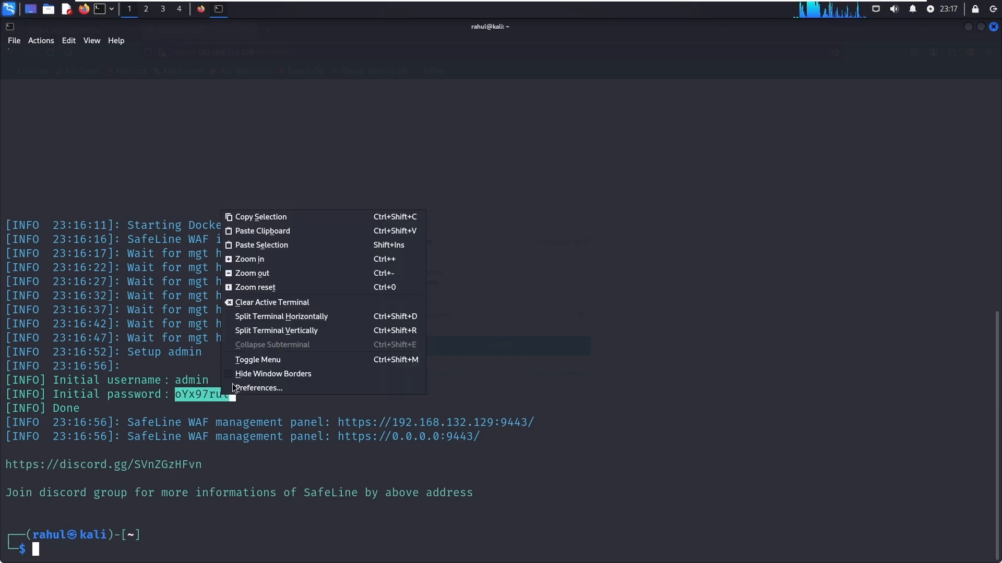
click(264, 216)
key(alt+Tab)
click(439, 317)
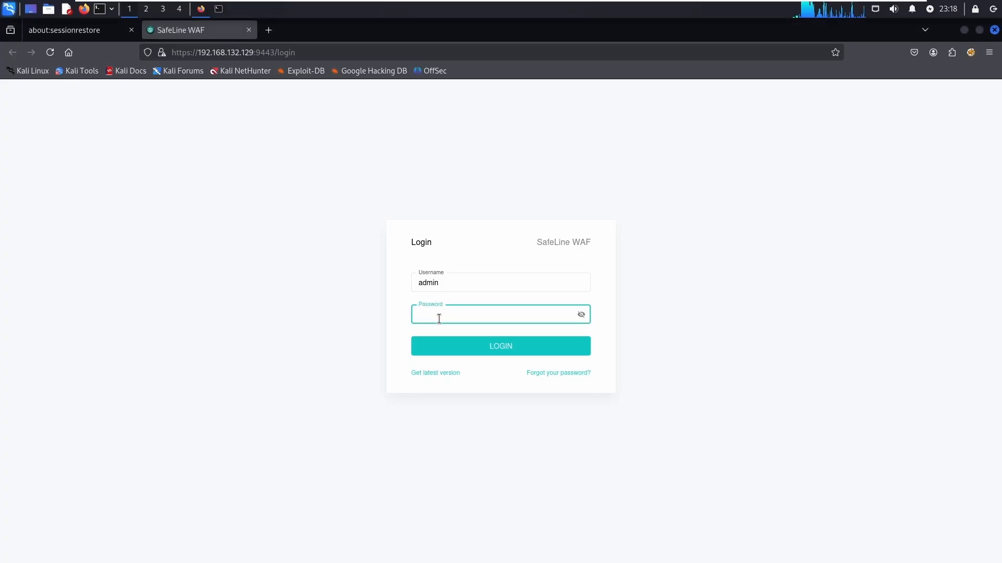
key(ctrl+v)
click(478, 346)
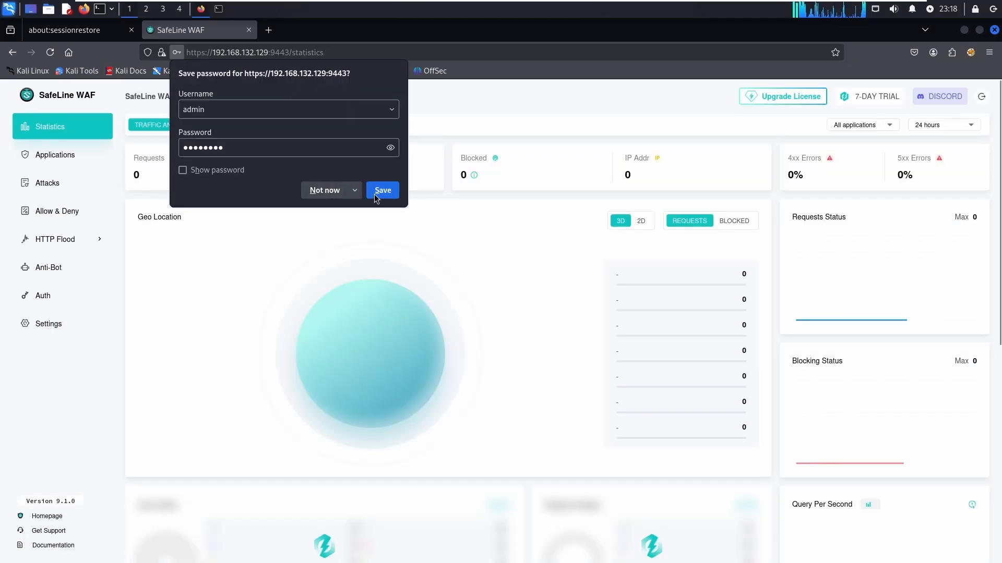
- Save the login in the browser and activate a pasted license code for Pro
click(377, 192)
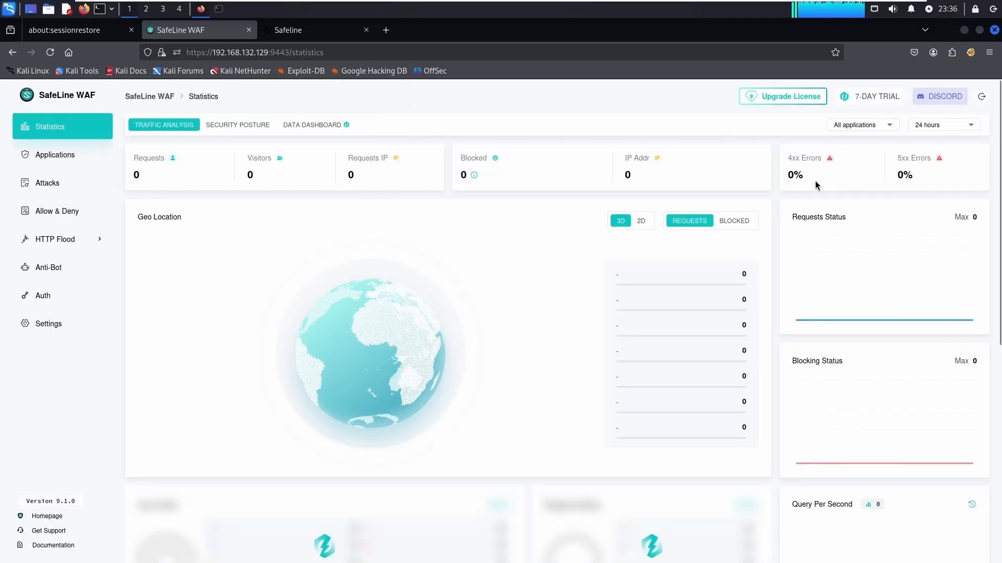
click(782, 101)
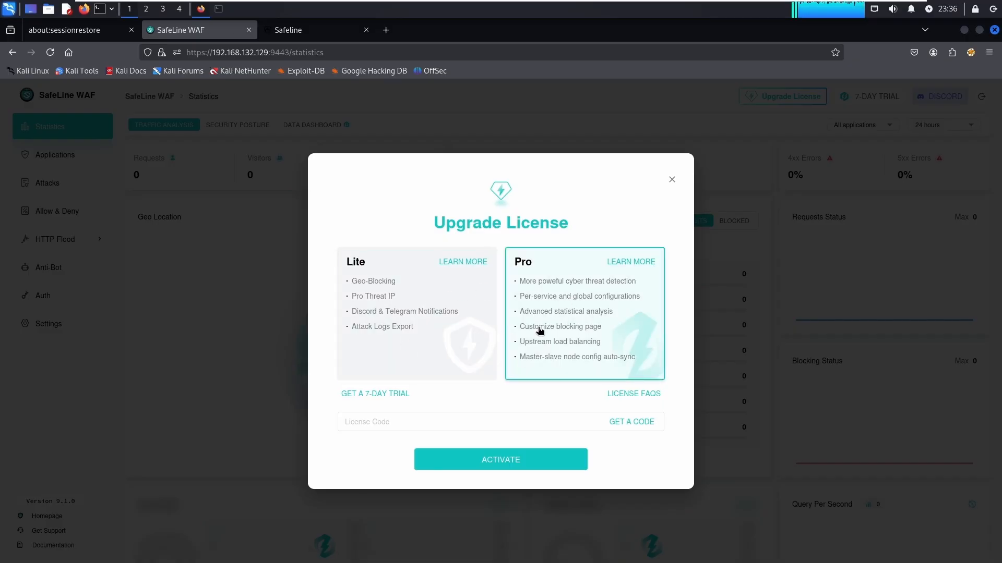
click(497, 426)
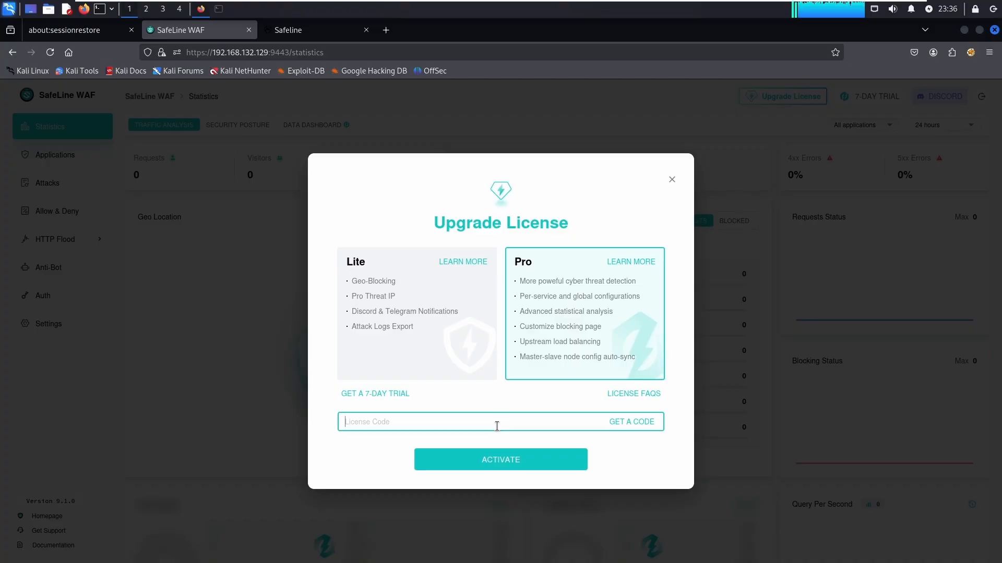
key(ctrl+v)
click(524, 461)
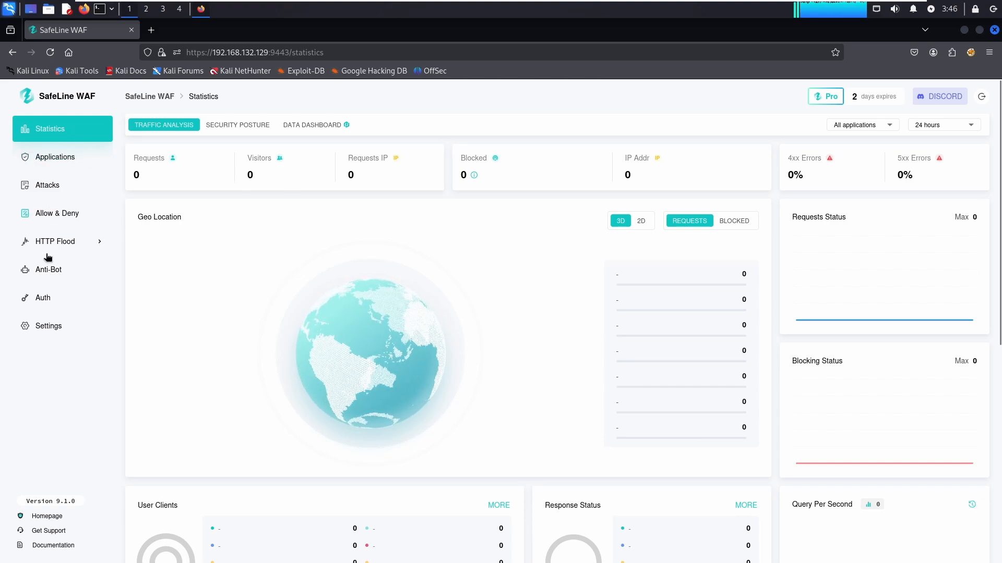
- Browse the Applications, Attacks, Allow & Deny and HTTP Flood Rate Limiting pages, ending on Applications
click(55, 157)
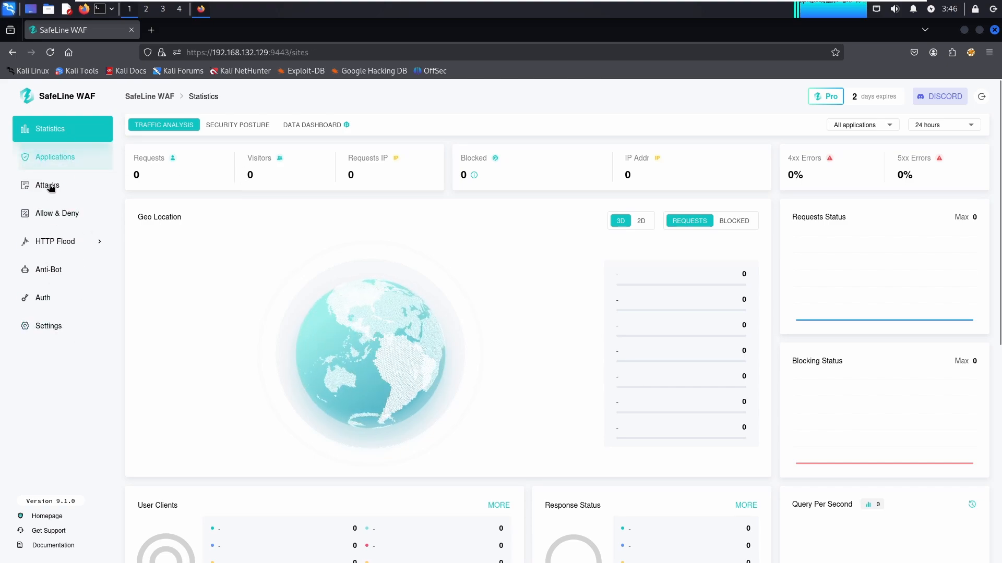
click(49, 187)
click(55, 213)
click(62, 244)
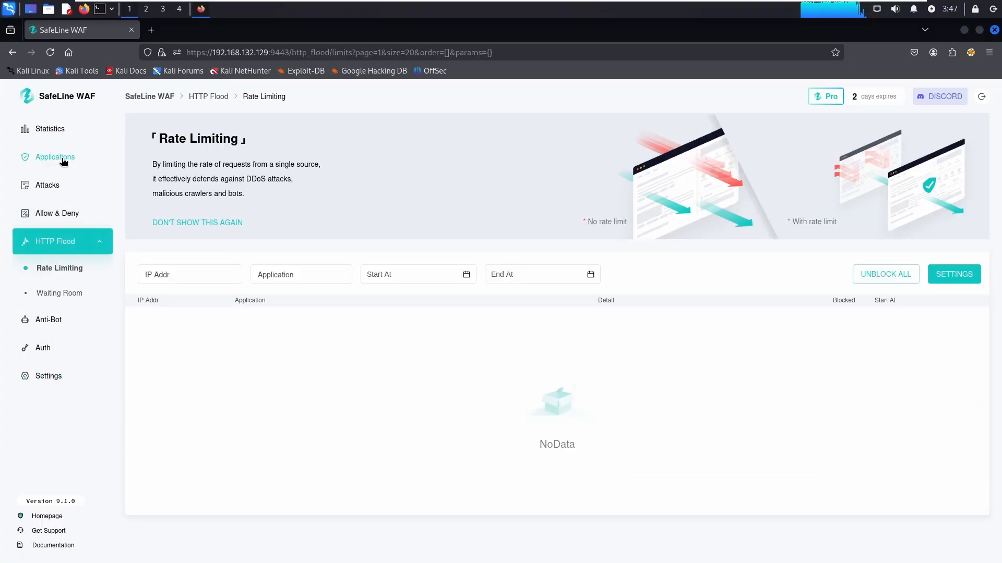
click(64, 162)
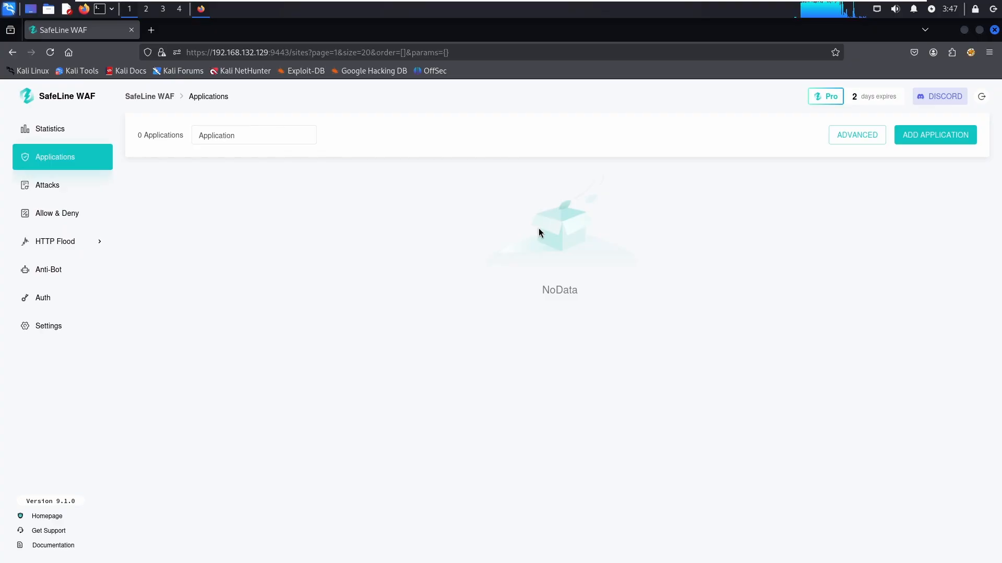
- Start a new protected application with abc.me as its domain
click(63, 161)
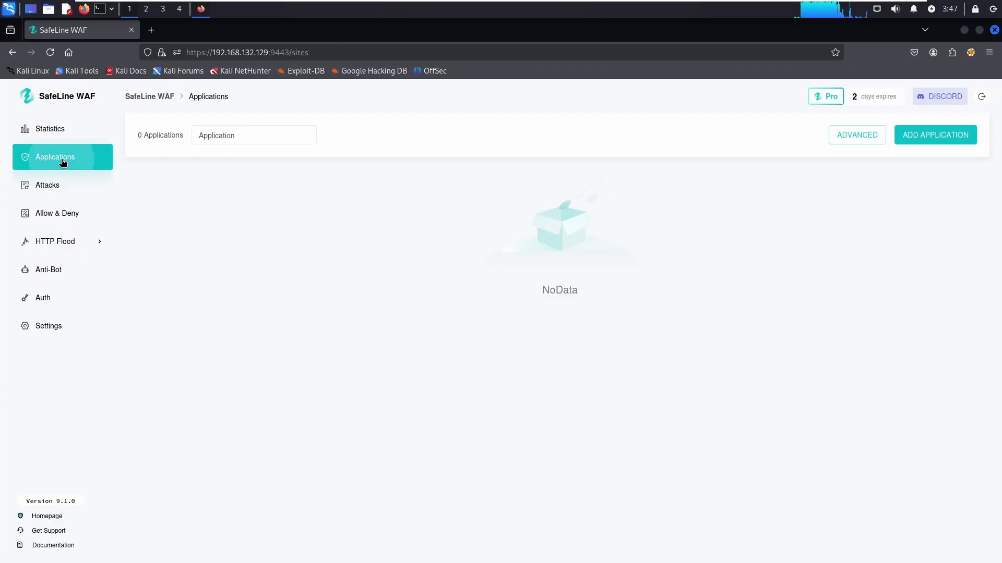
click(948, 139)
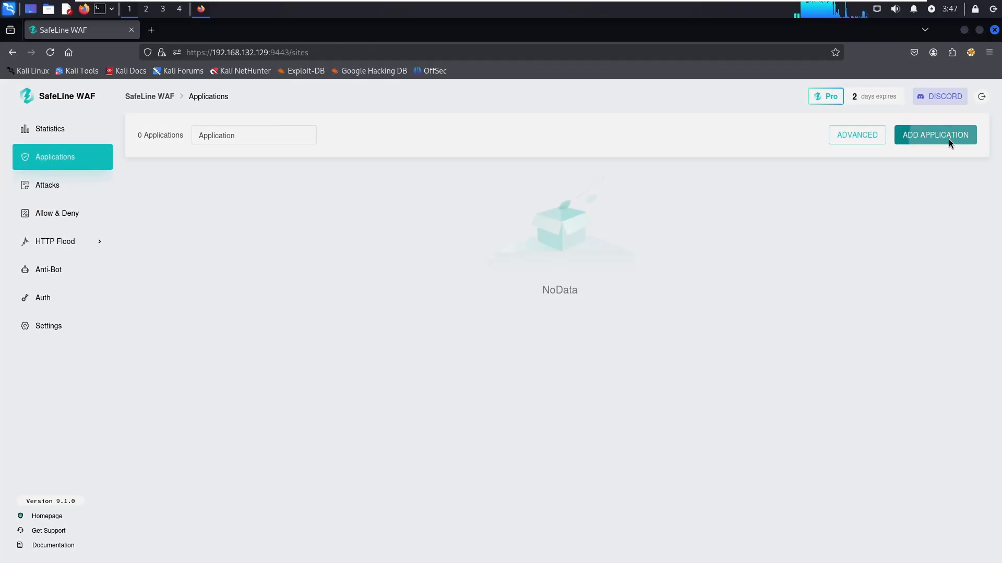
click(434, 191)
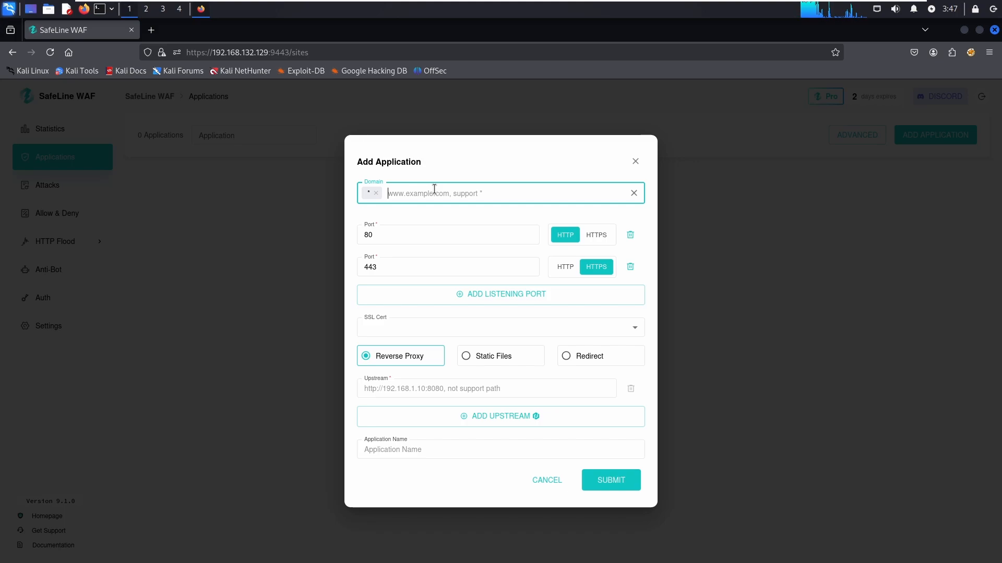
text(abc.m)
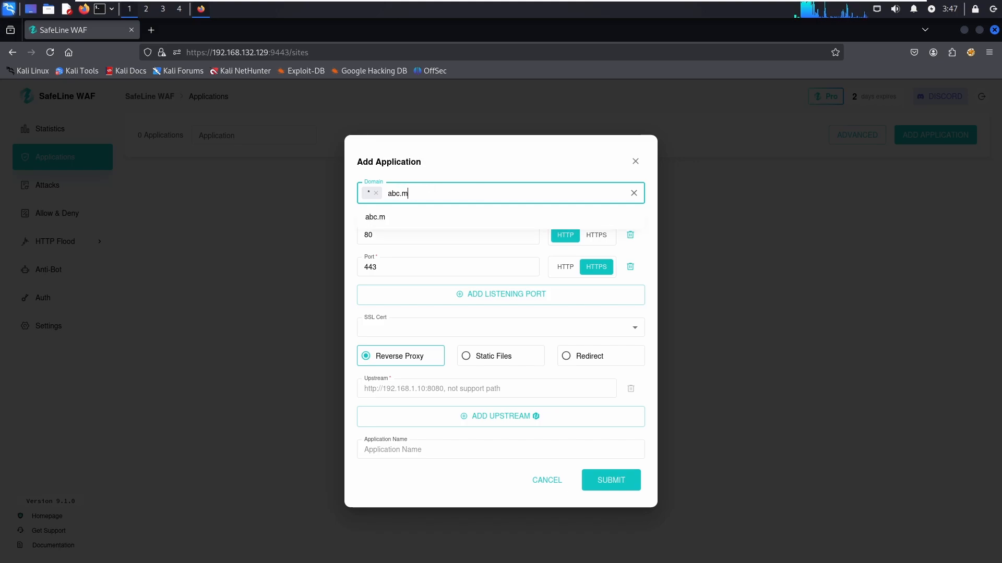
text(e)
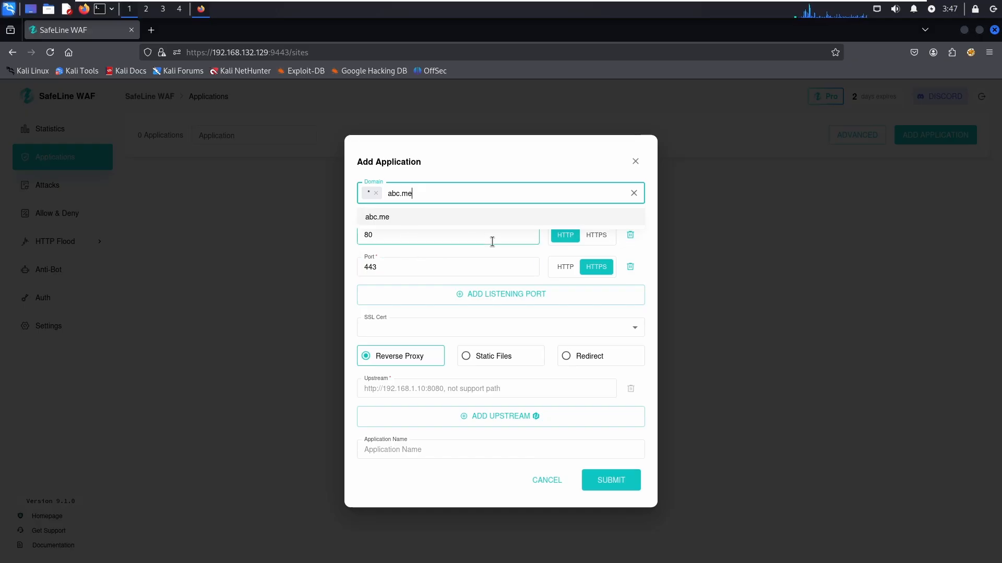
click(634, 268)
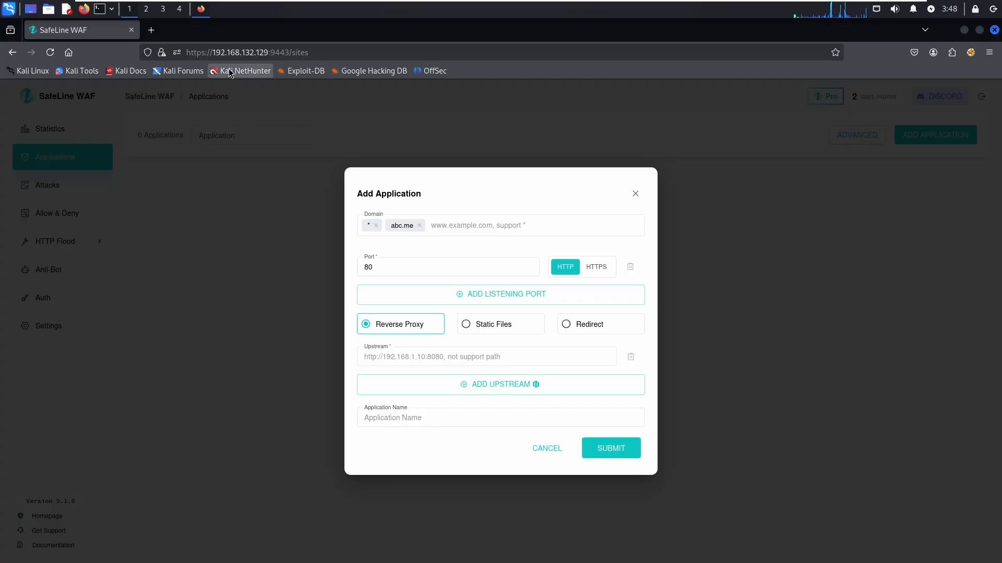
drag(284, 54, 215, 51)
right_click(215, 51)
click(246, 109)
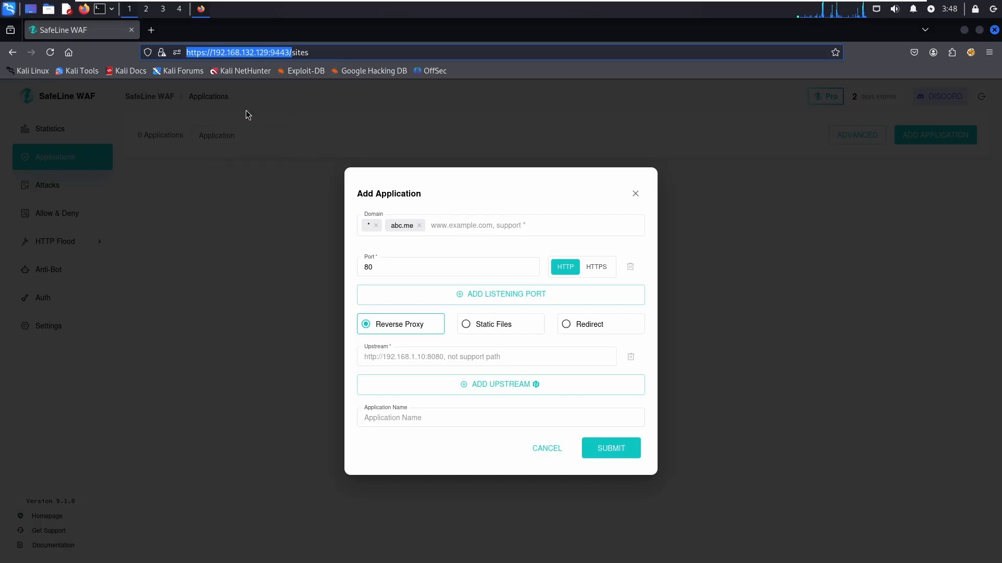
click(421, 357)
right_click(421, 357)
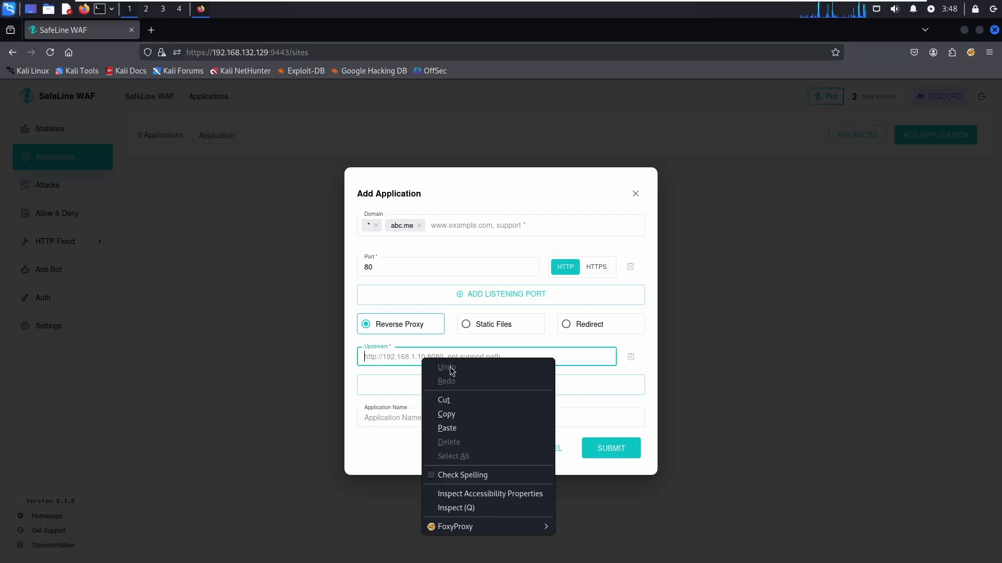
click(463, 433)
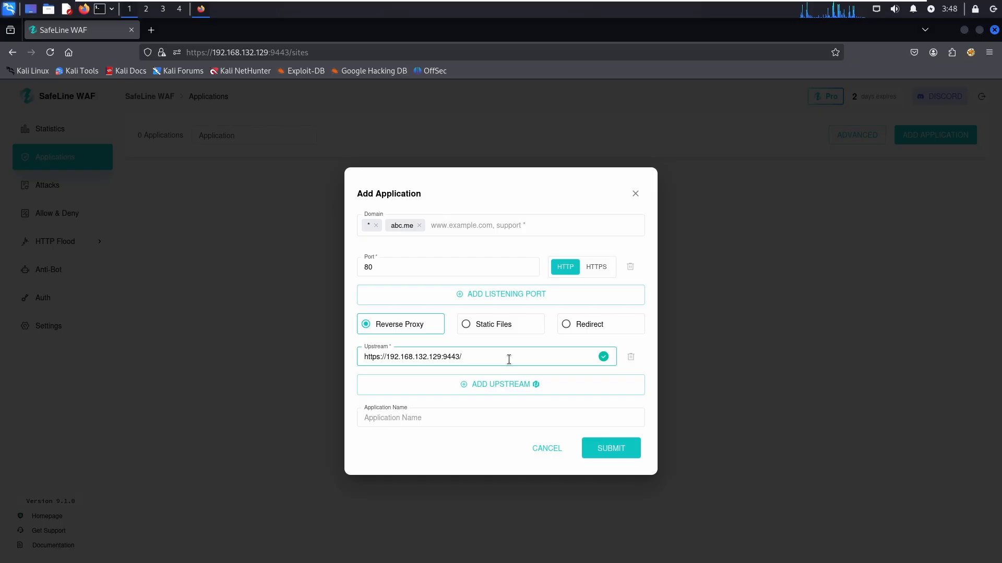
click(436, 424)
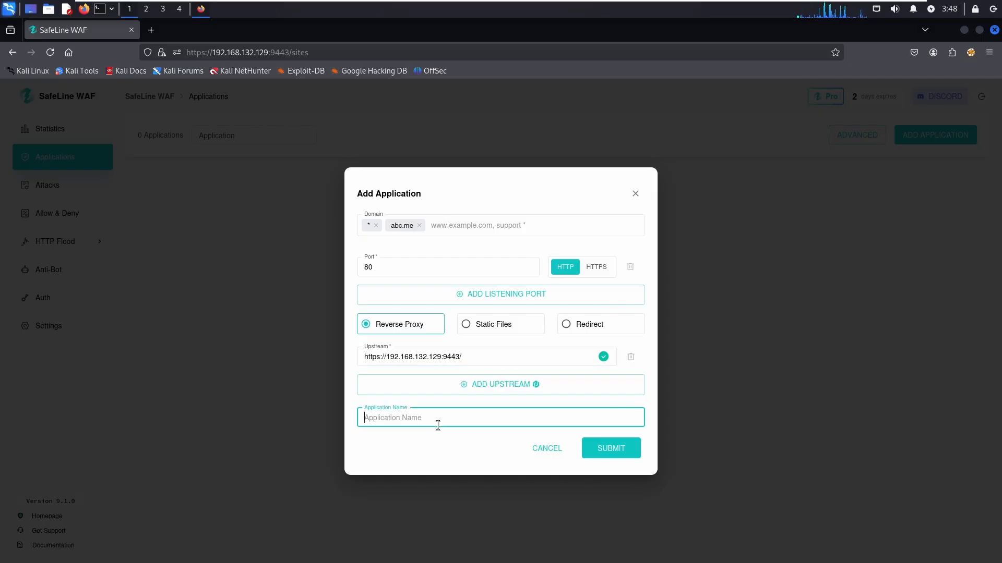
text(cws)
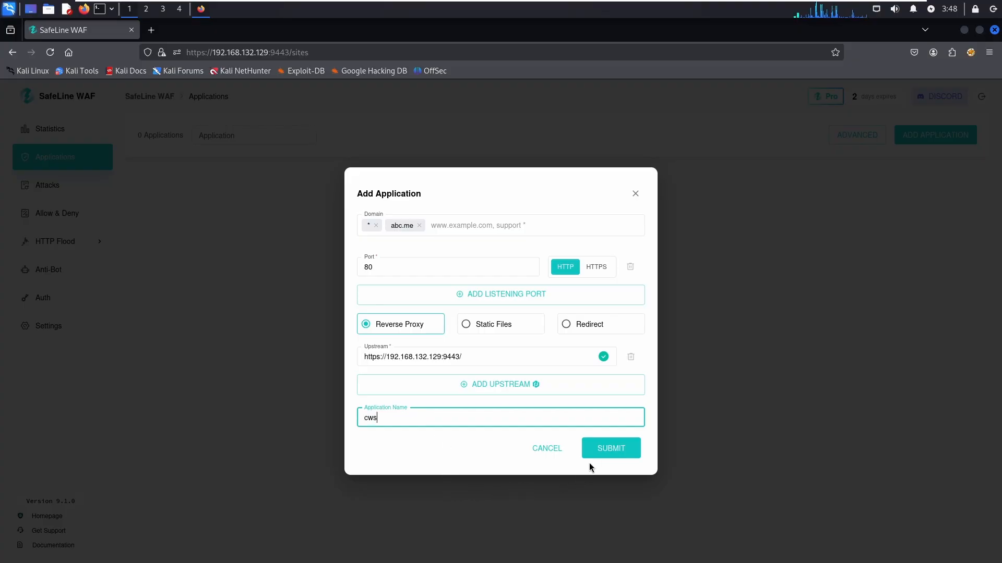
click(615, 454)
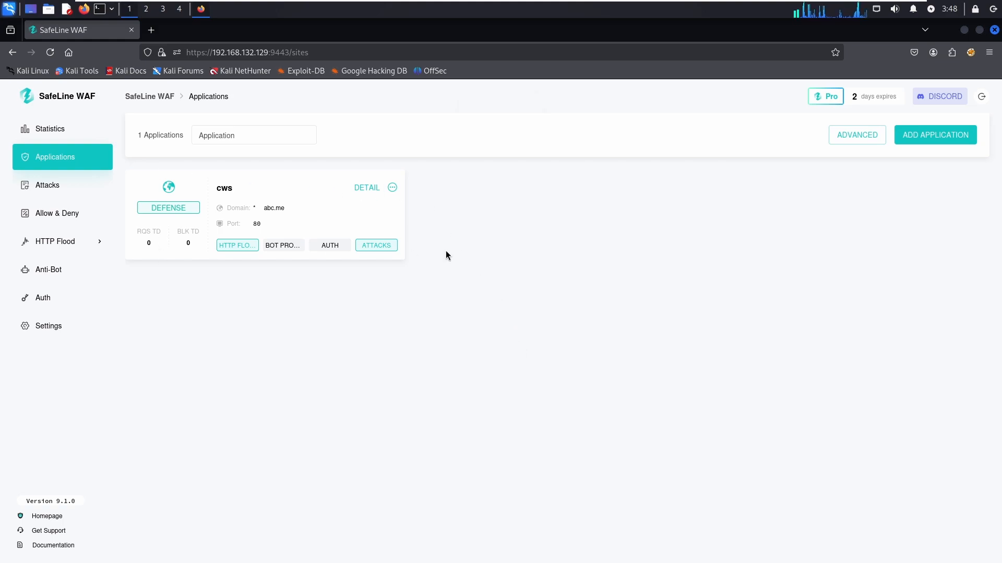
- Open the detail page of the cws application
click(367, 188)
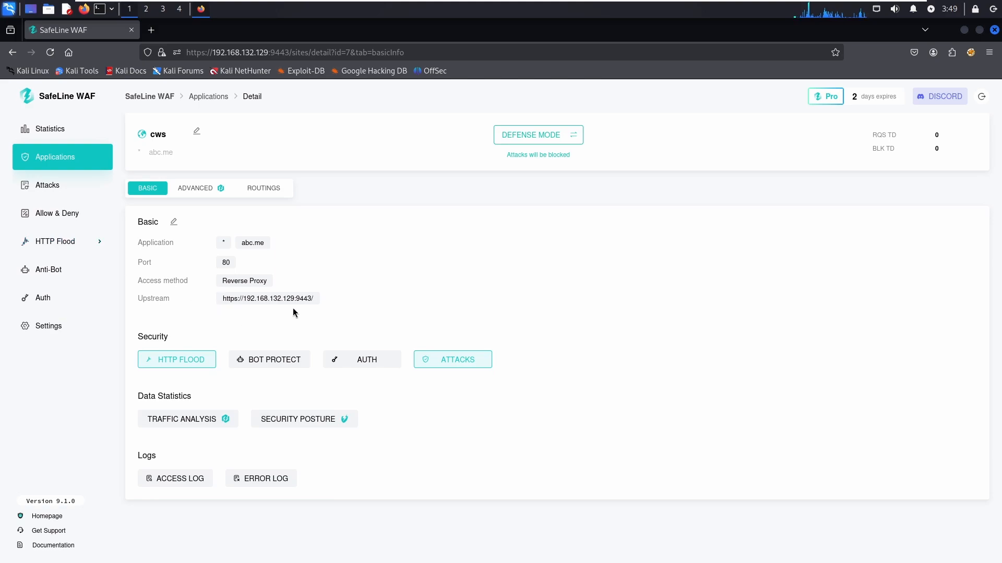
- Review cws's attack protection modules and save them at Balance Mode, then view HTTP Flood
click(458, 360)
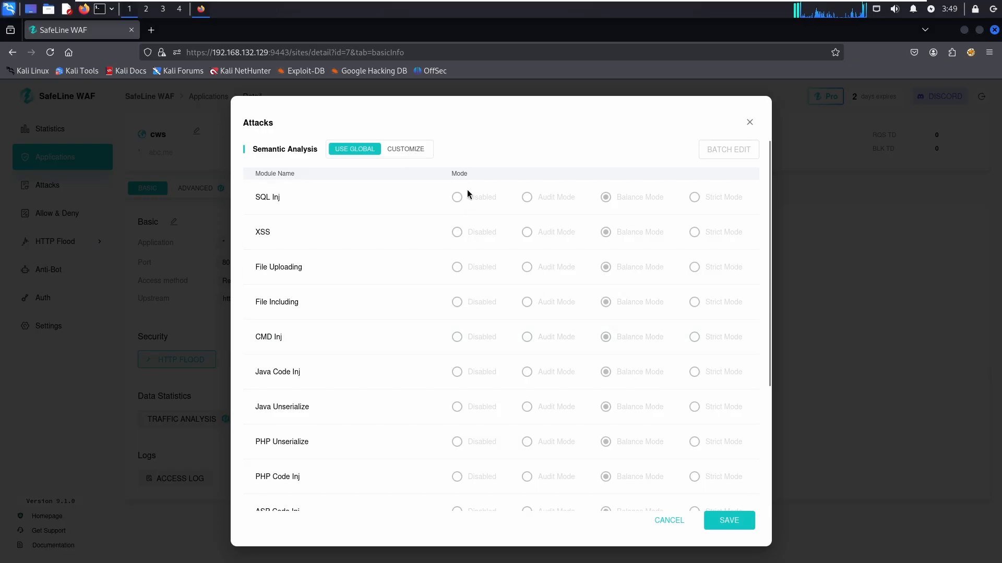
scroll(478, 351, down, 3)
scroll(480, 350, up, 3)
scroll(295, 275, down, 3)
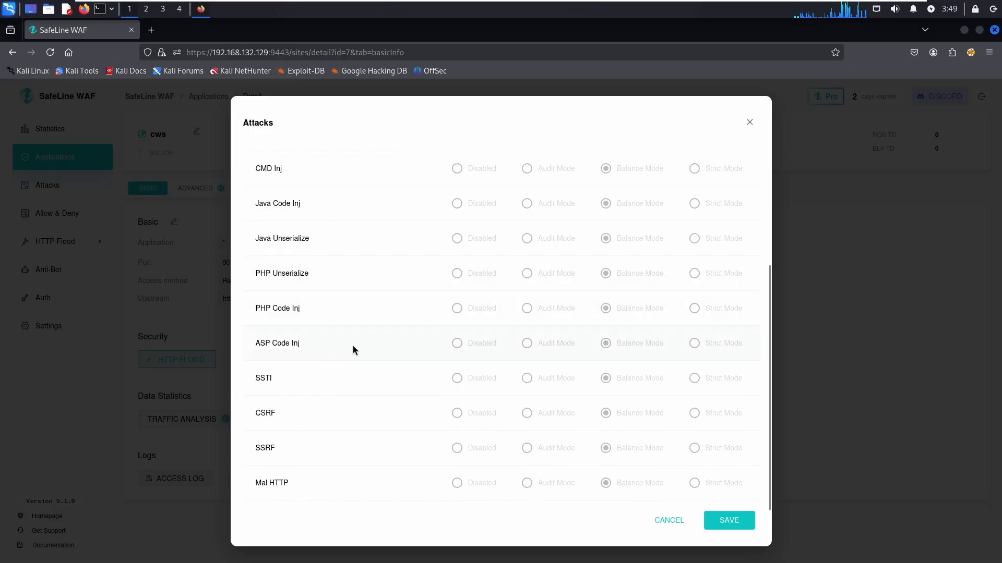
scroll(353, 348, up, 3)
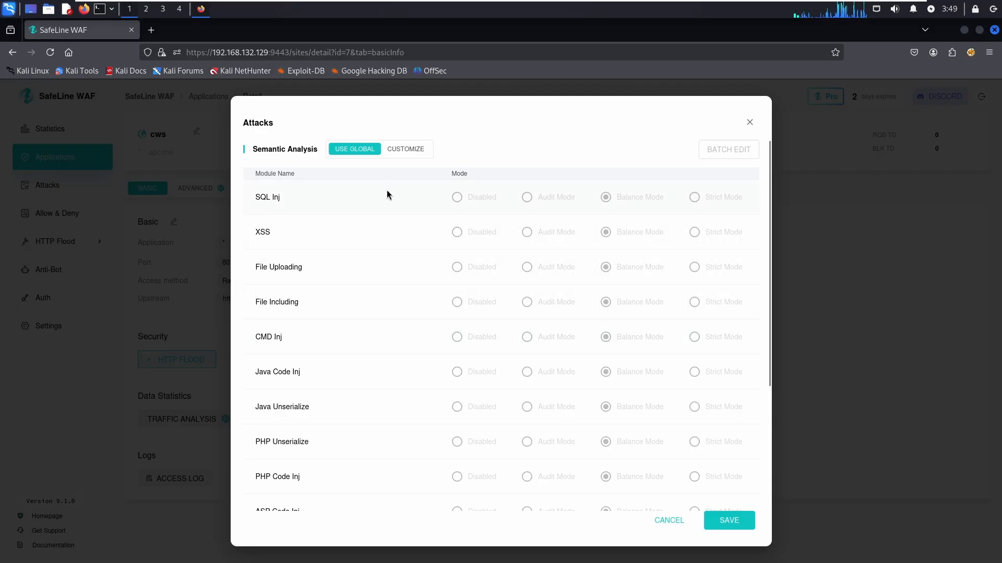
click(729, 521)
click(146, 358)
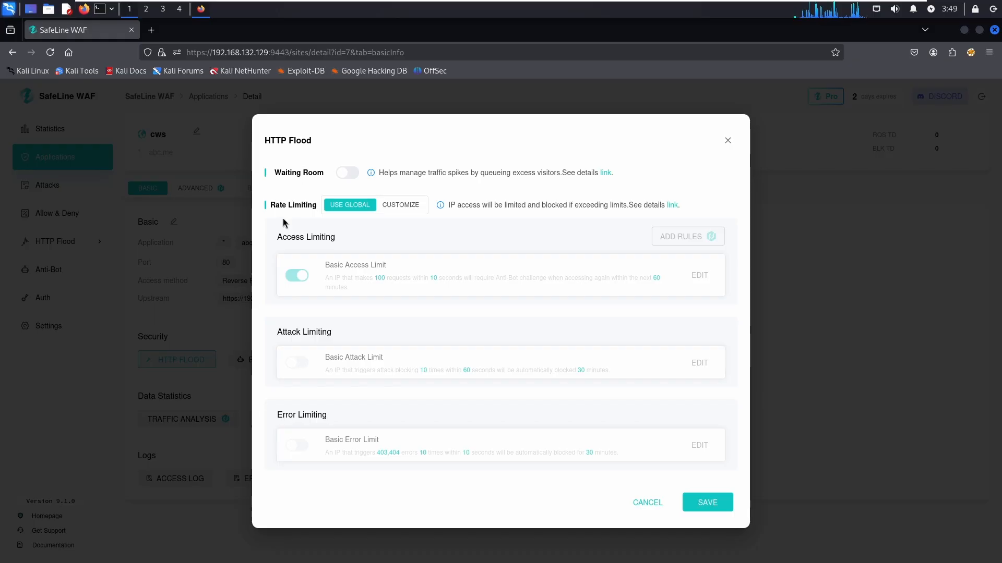
- Enable the Waiting Room with activation threshold 12, then cancel the HTTP Flood dialog
click(347, 173)
click(280, 194)
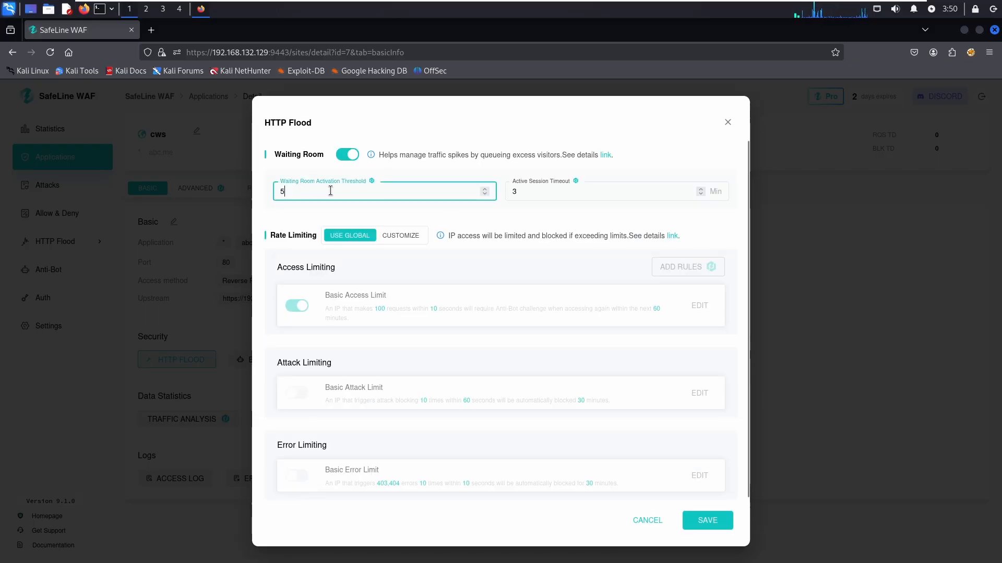
click(485, 189)
click(485, 189)
click(485, 190)
click(484, 190)
click(484, 189)
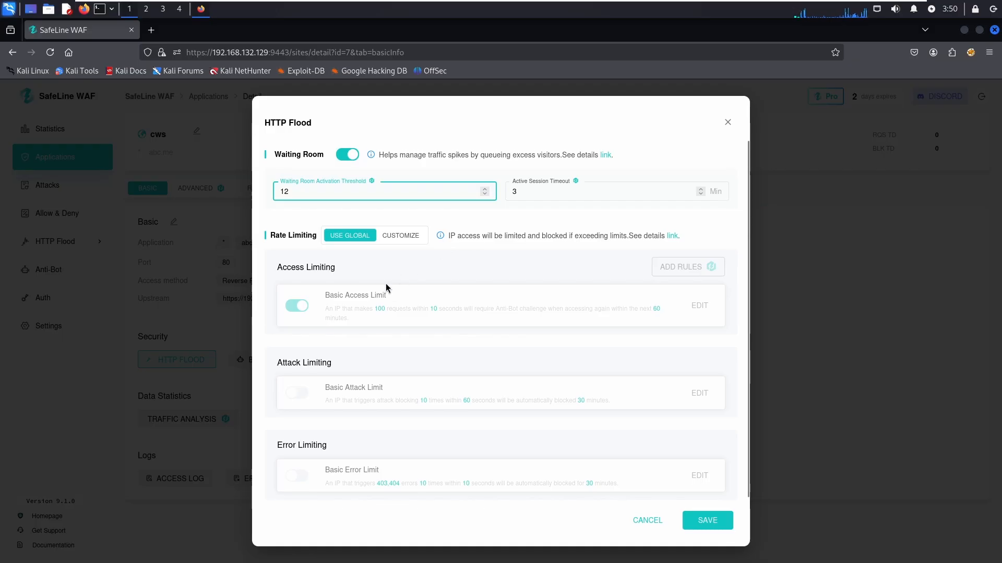
scroll(386, 283, down, 1)
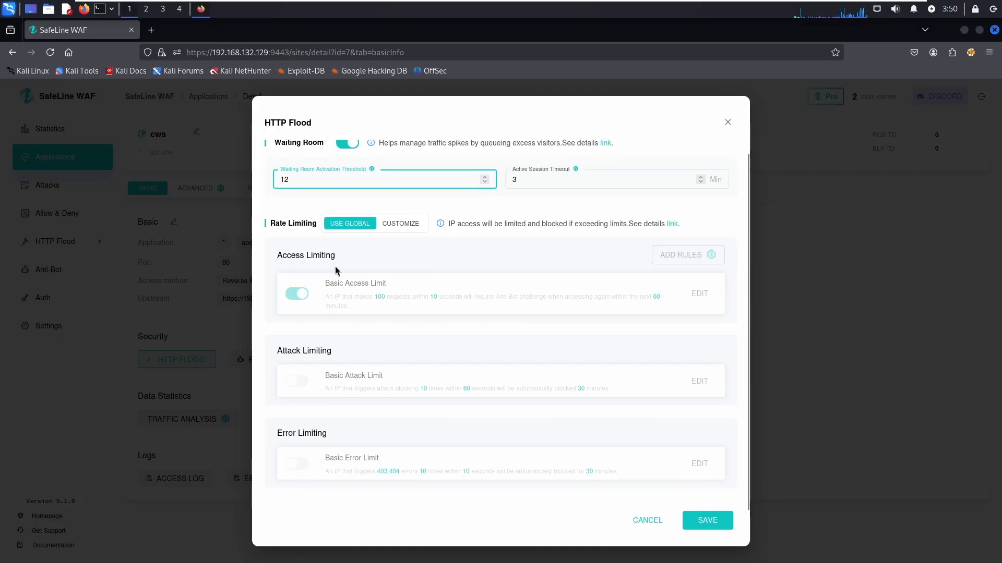
click(640, 519)
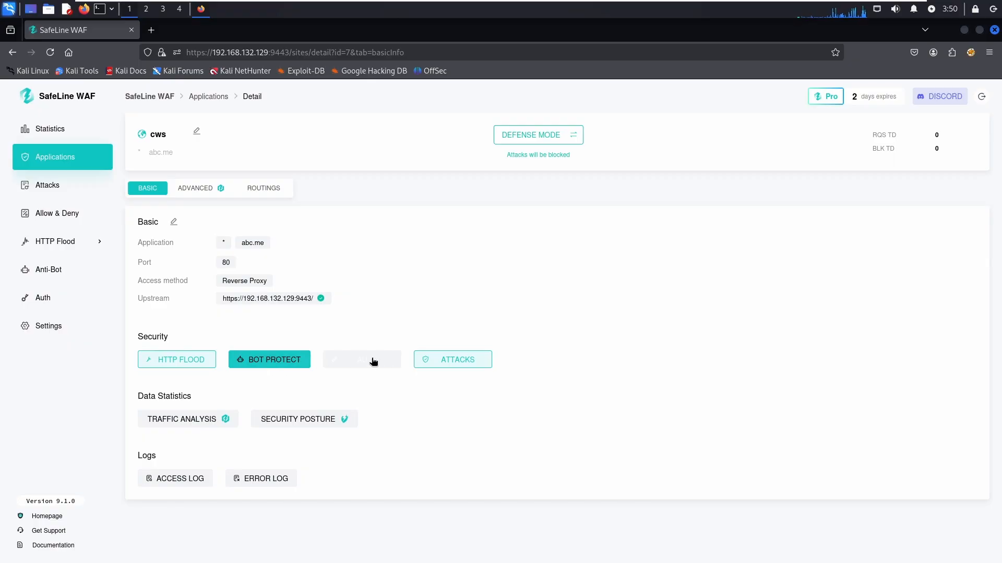
- Preview BOT Protect by toggling the Anti-Bot Challenge, then move on to cws's Auth settings
click(277, 359)
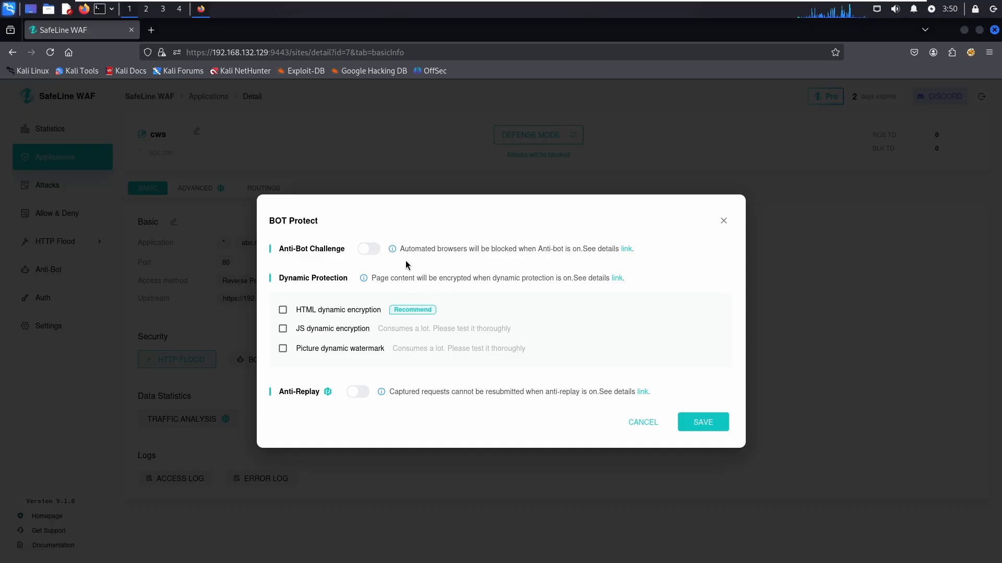
click(373, 255)
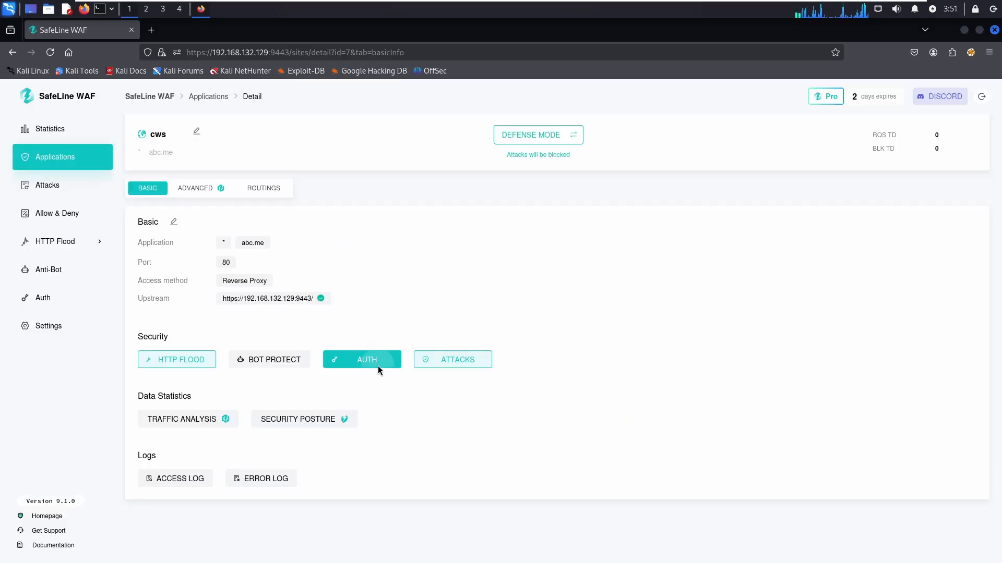
click(381, 365)
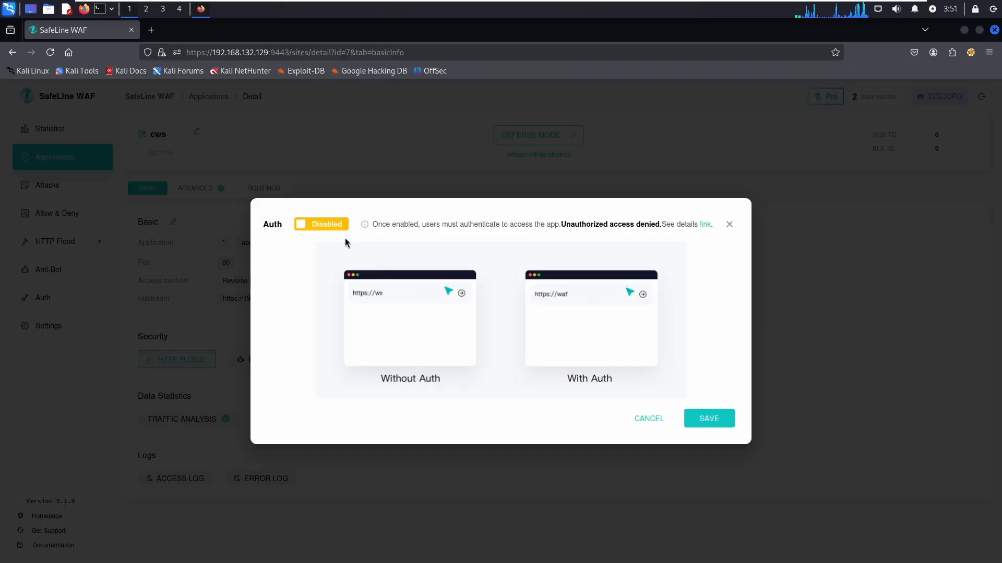
- Try enabling Auth with Account password as the login method, then discard the unsaved changes
click(334, 224)
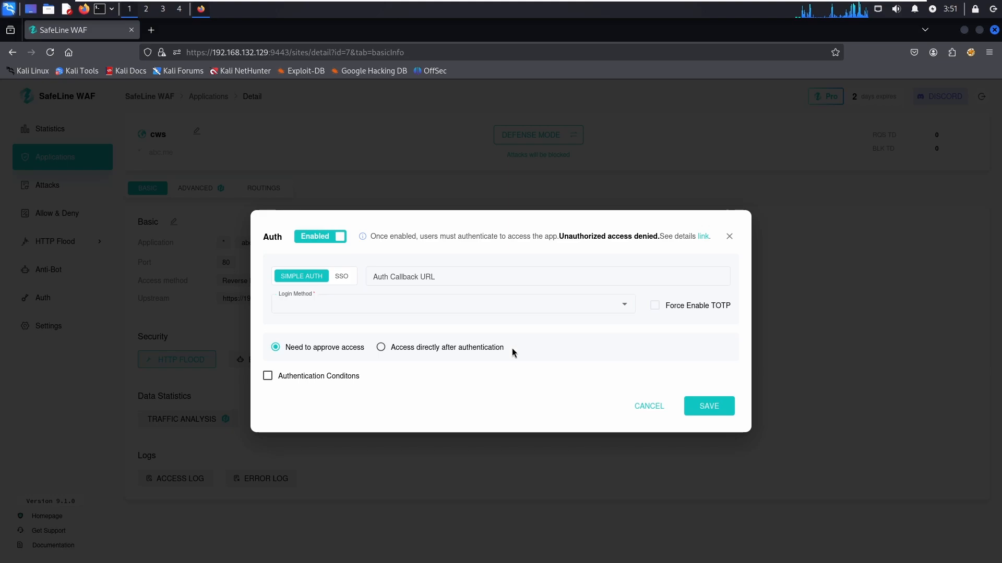
click(609, 303)
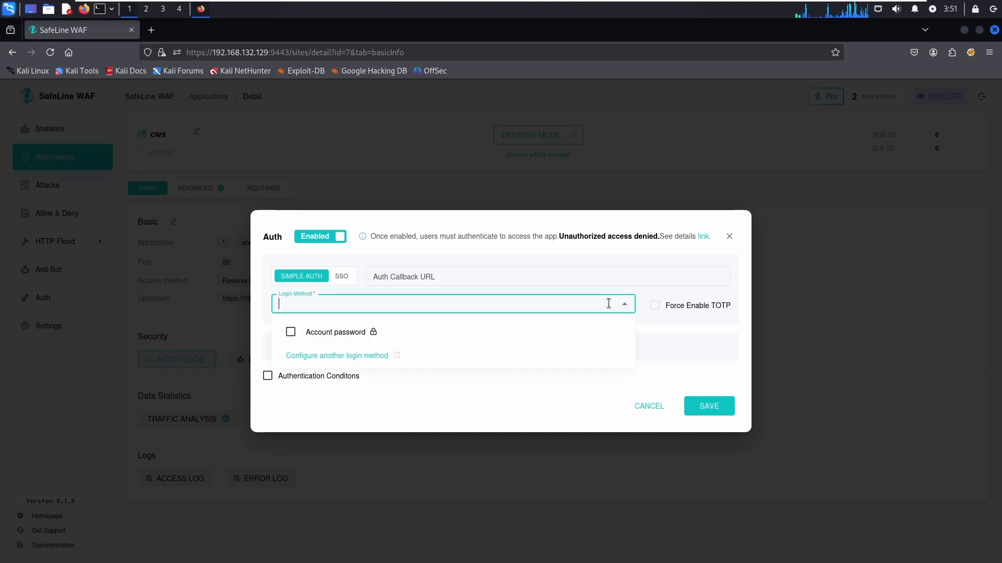
click(335, 335)
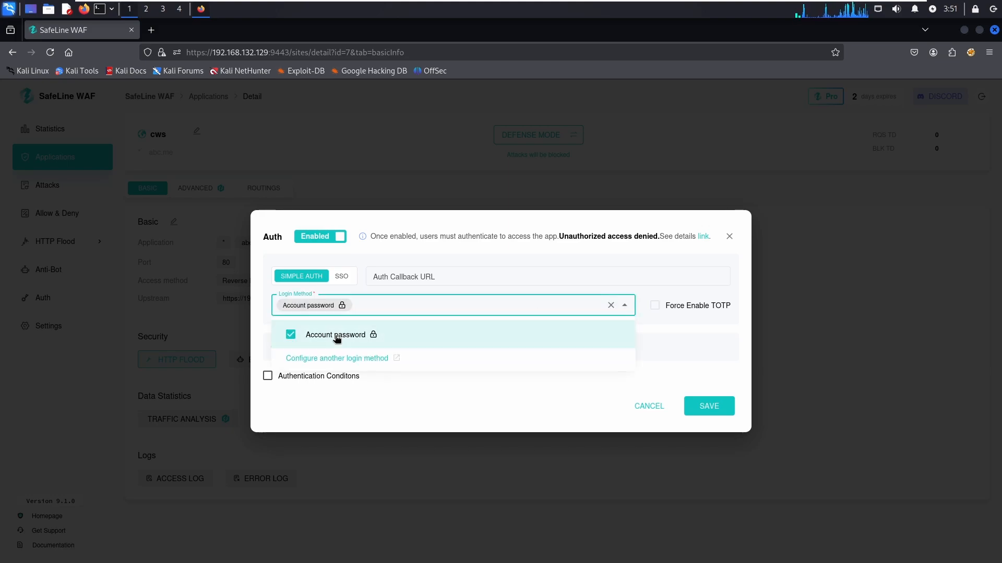
click(691, 285)
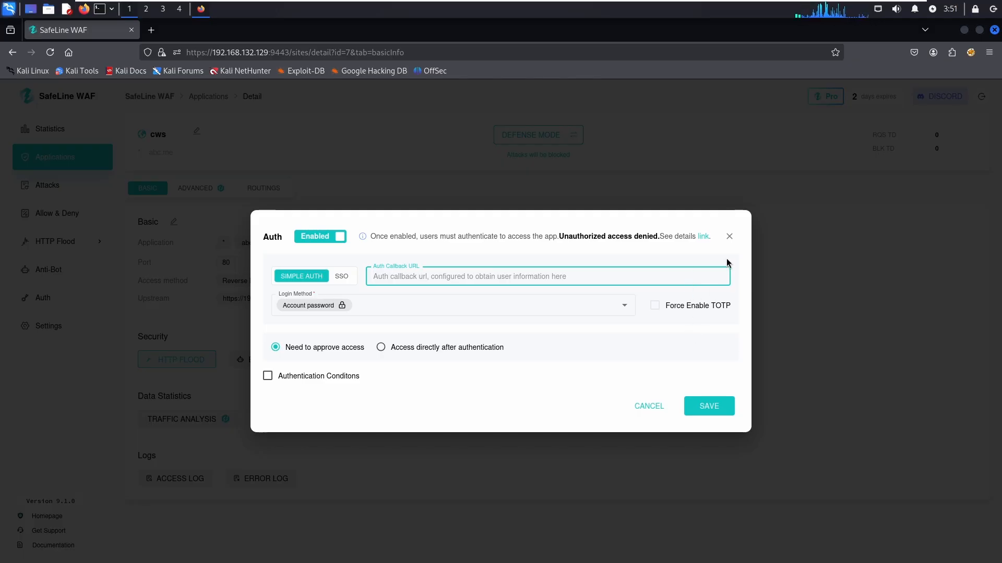
click(729, 237)
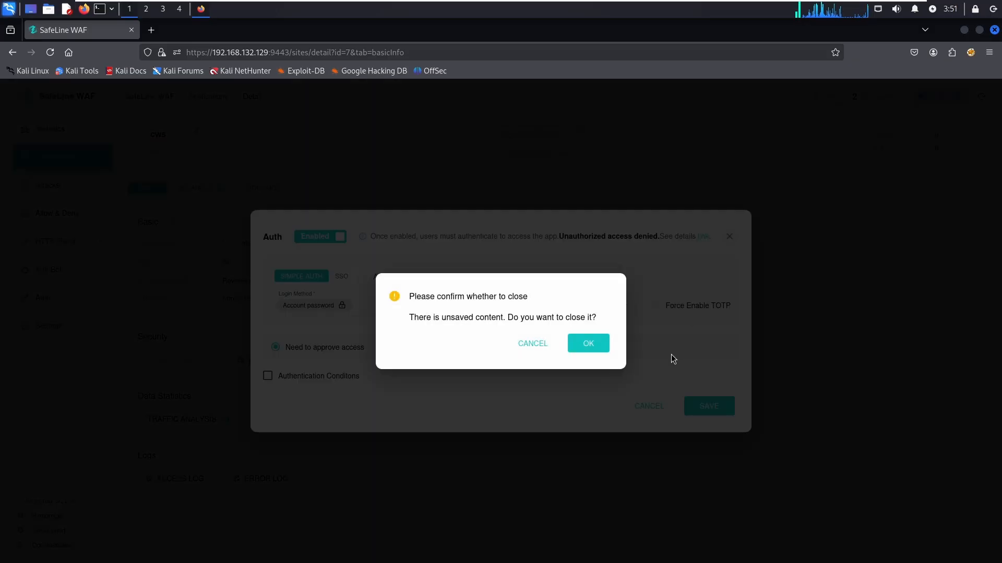
click(588, 345)
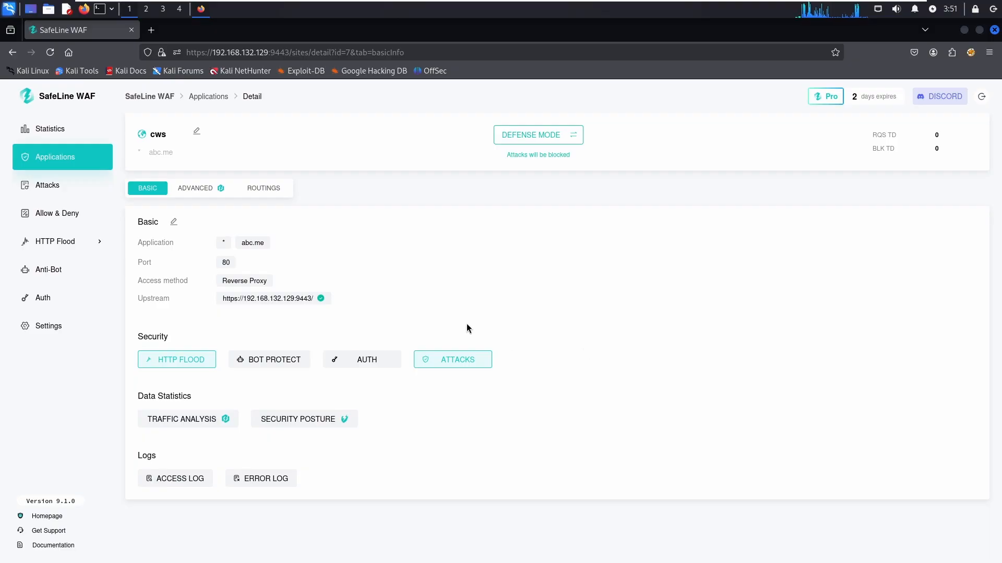
- Flip the Traffic Analysis toggle for cws and close its settings dialog
click(168, 424)
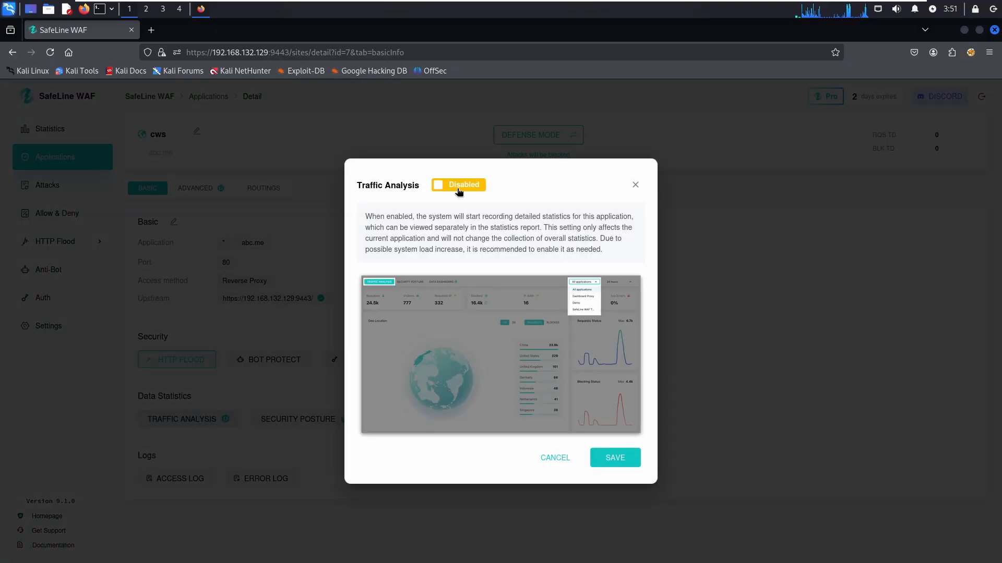
click(461, 189)
click(635, 185)
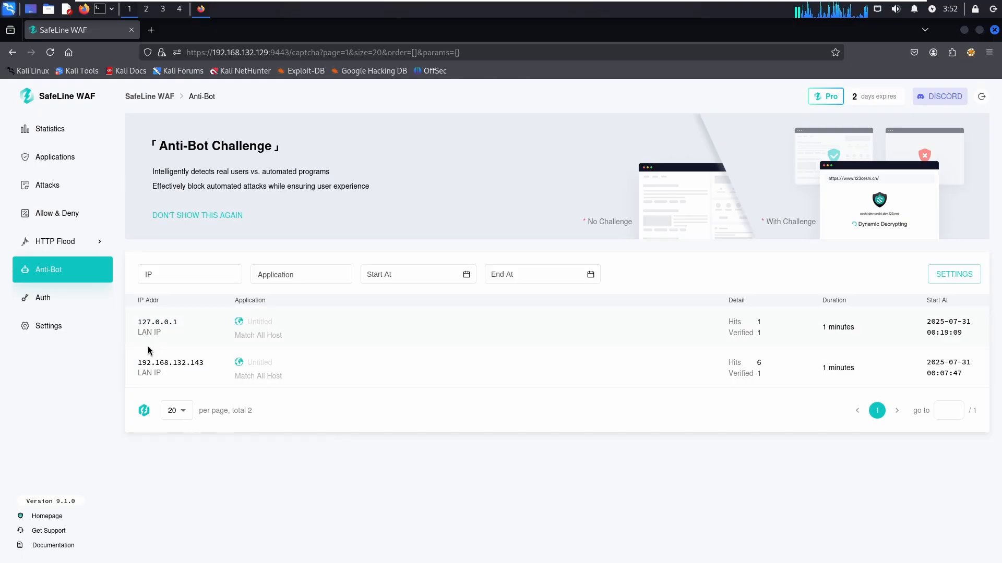
- Switch to the Auth log and scroll through its six admin login records
mouse_move(168, 364)
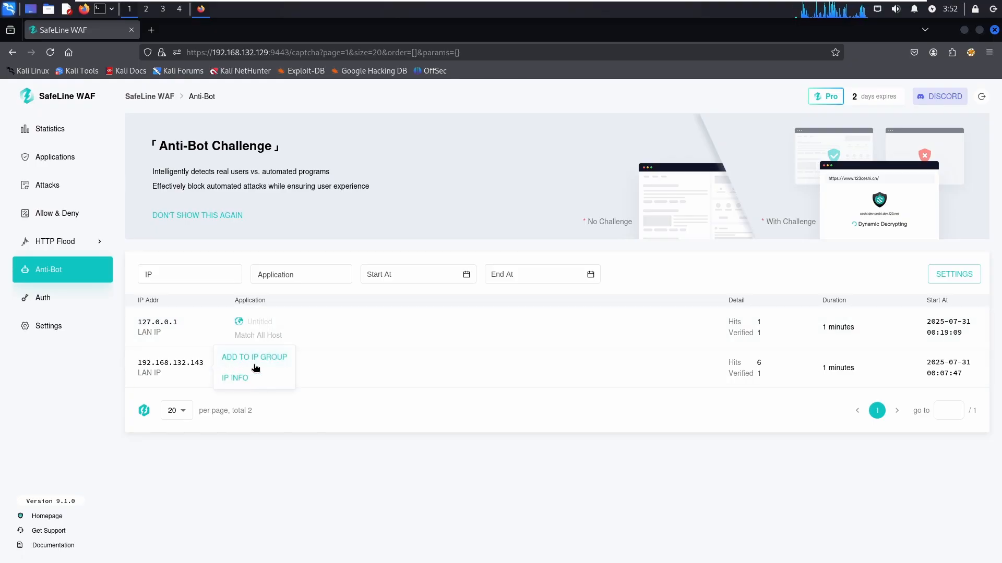
click(24, 305)
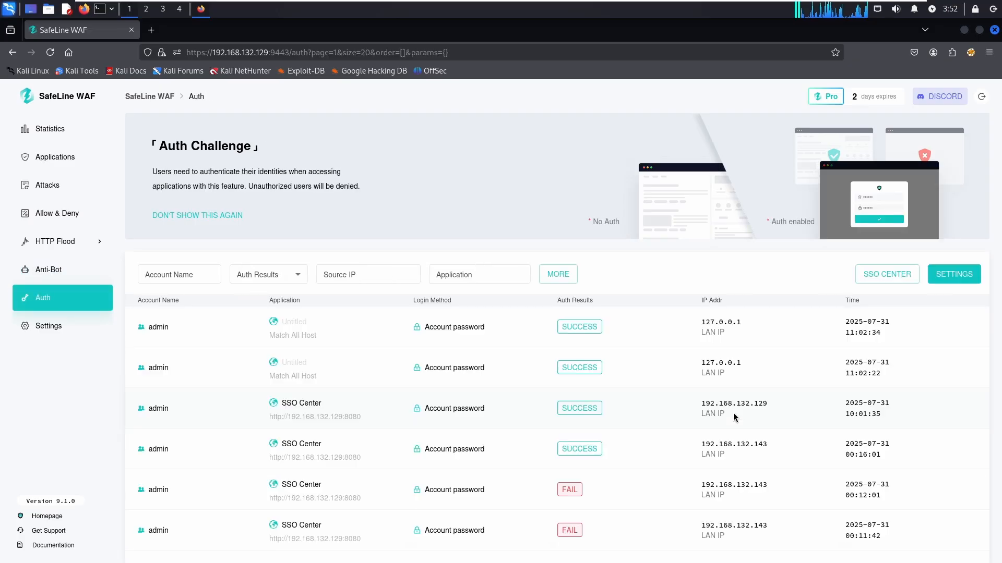
scroll(740, 413, down, 1)
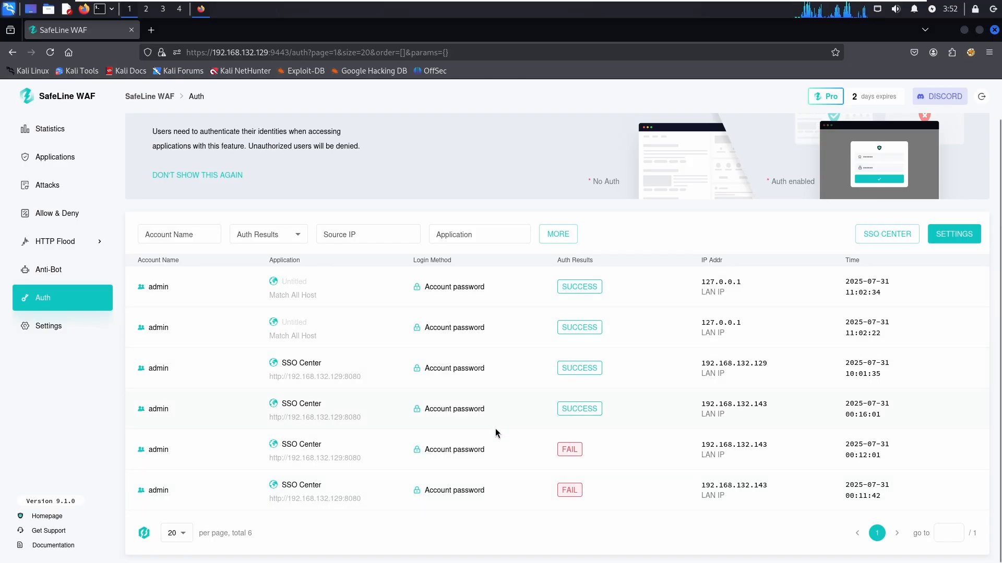
scroll(496, 428, up, 1)
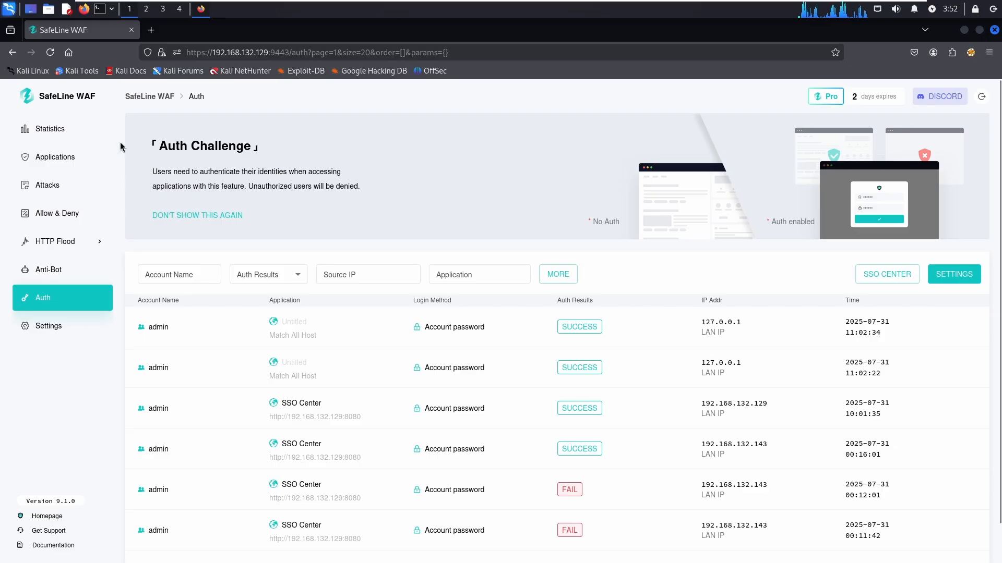
- From Statistics, open the Pro license details and renew online through SafePoint
click(58, 130)
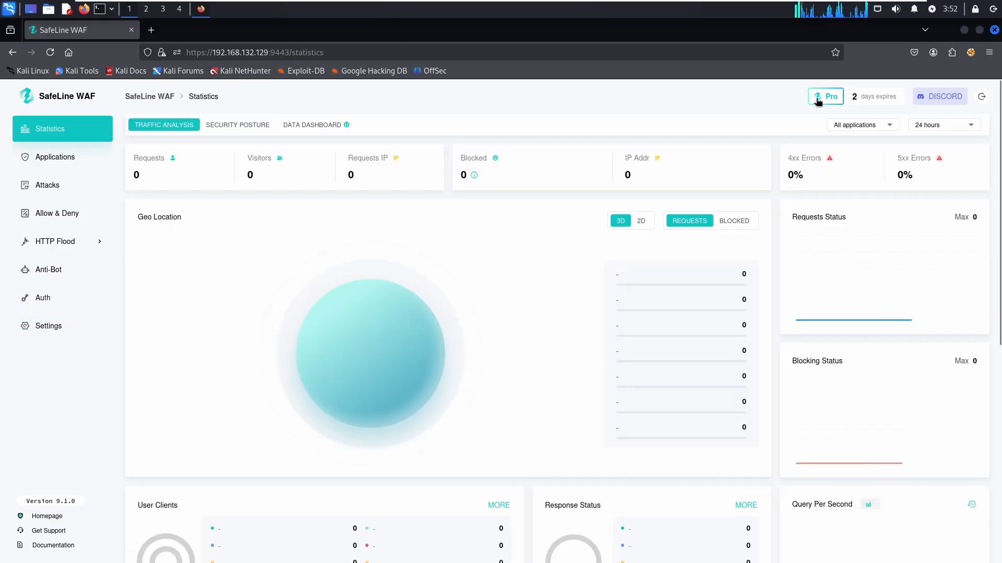
click(819, 98)
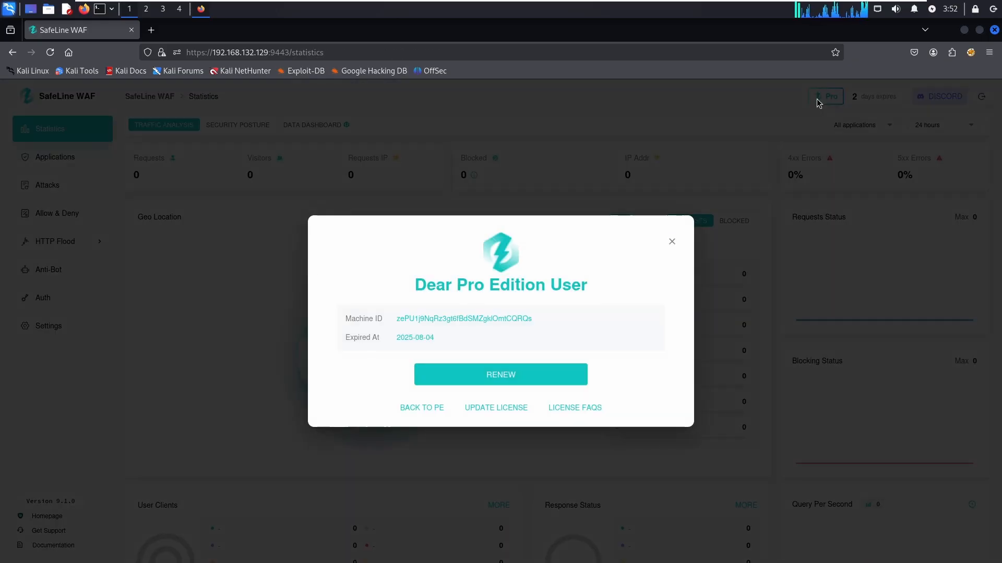
click(505, 378)
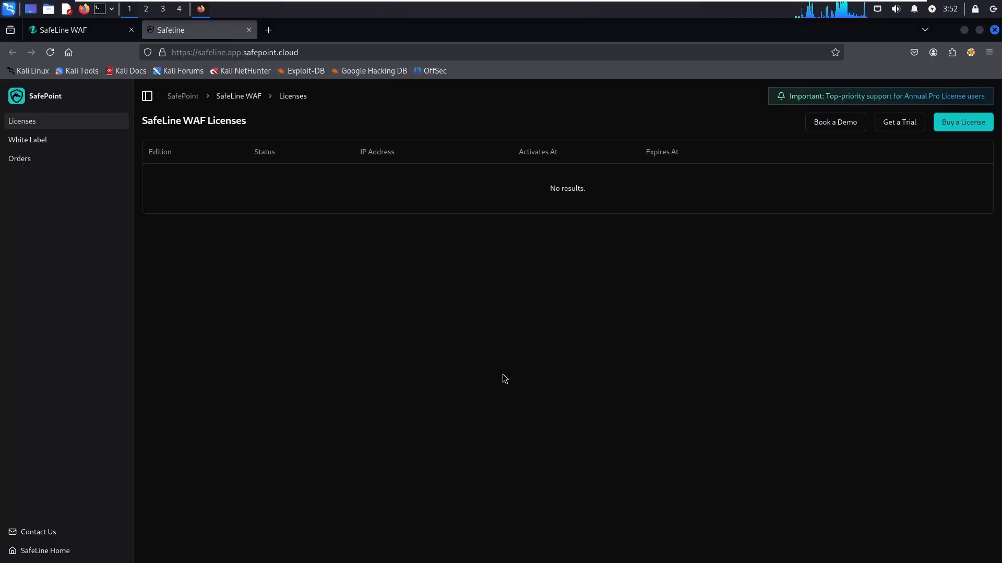
click(969, 123)
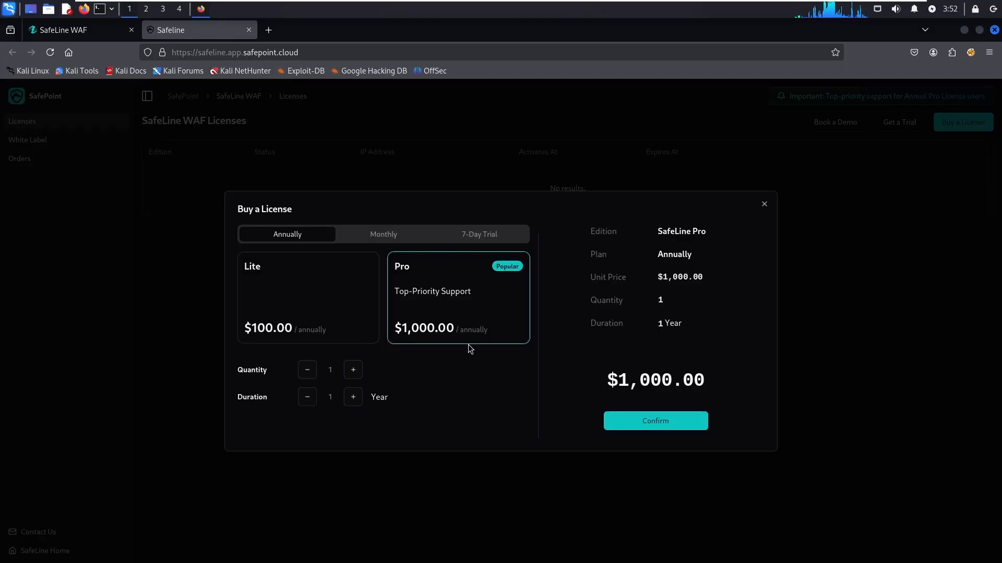
click(320, 301)
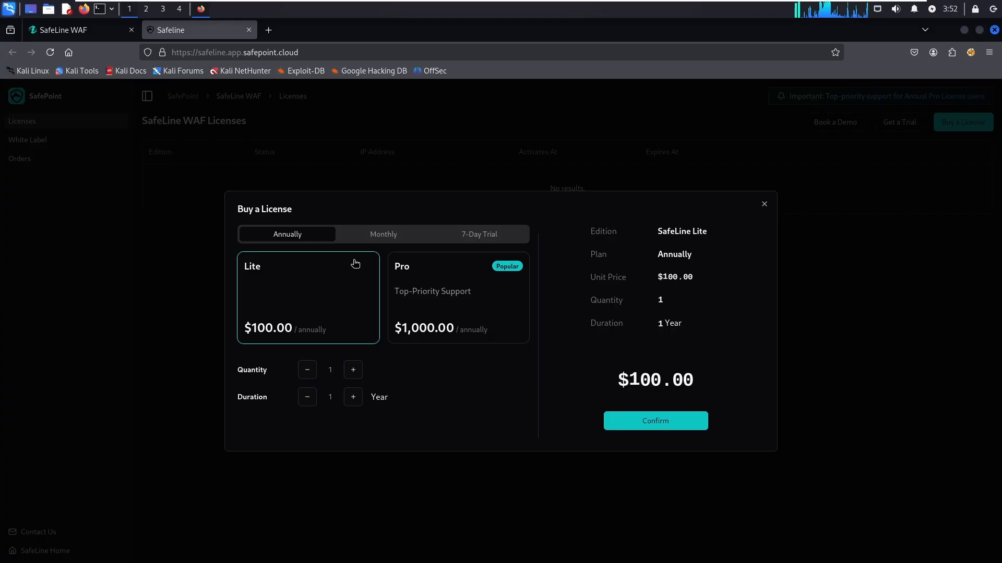
click(386, 237)
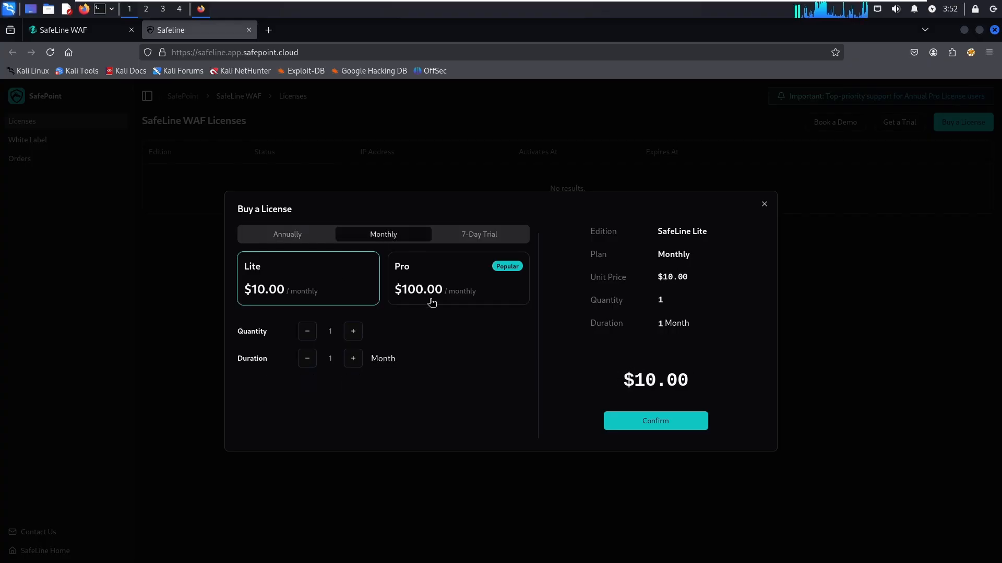
click(457, 298)
click(295, 292)
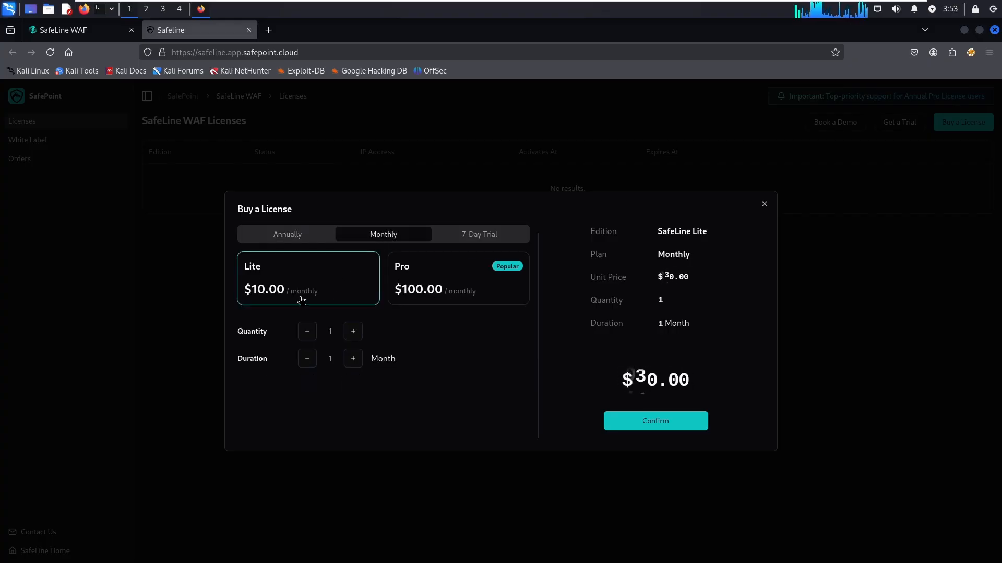
click(479, 234)
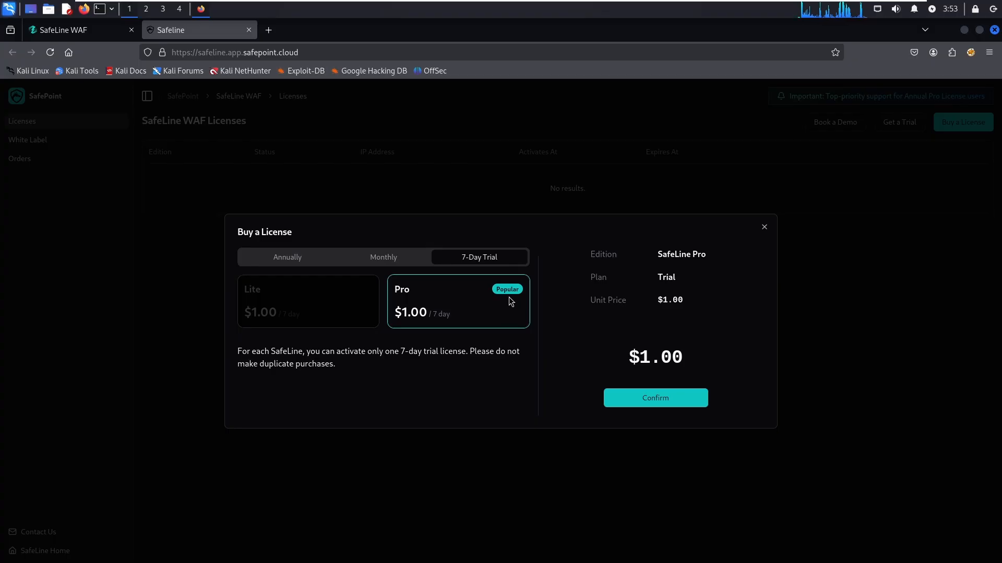
click(765, 228)
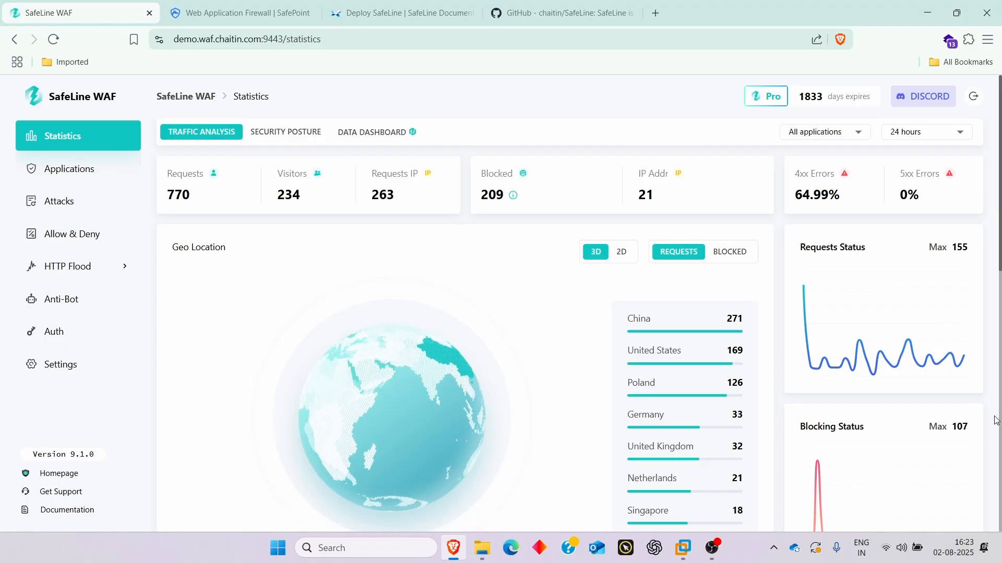
- Scroll through the demo Statistics dashboard (770 requests, 209 blocked), then go to Applications
scroll(405, 293, down, 2)
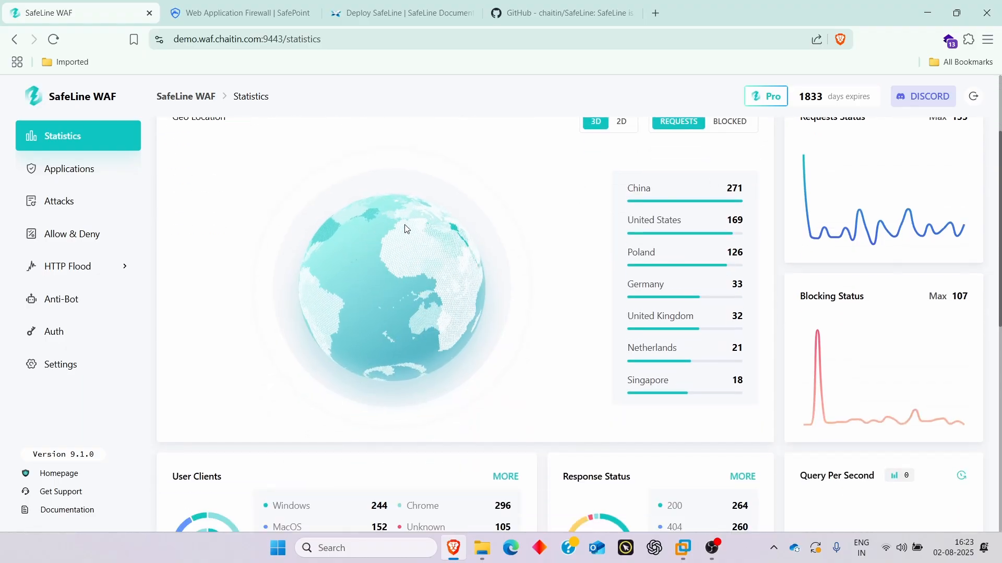
scroll(668, 313, up, 2)
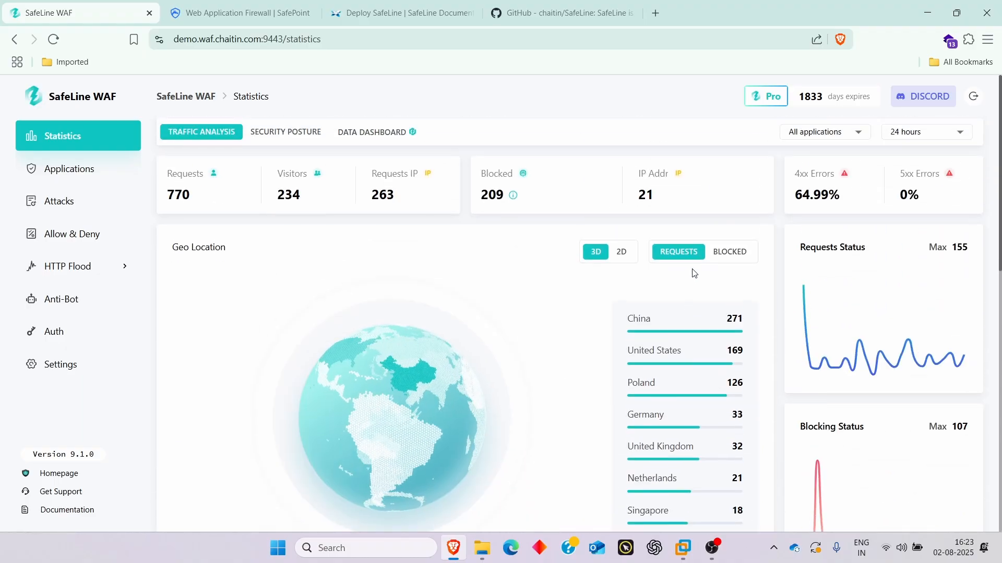
scroll(694, 323, down, 1)
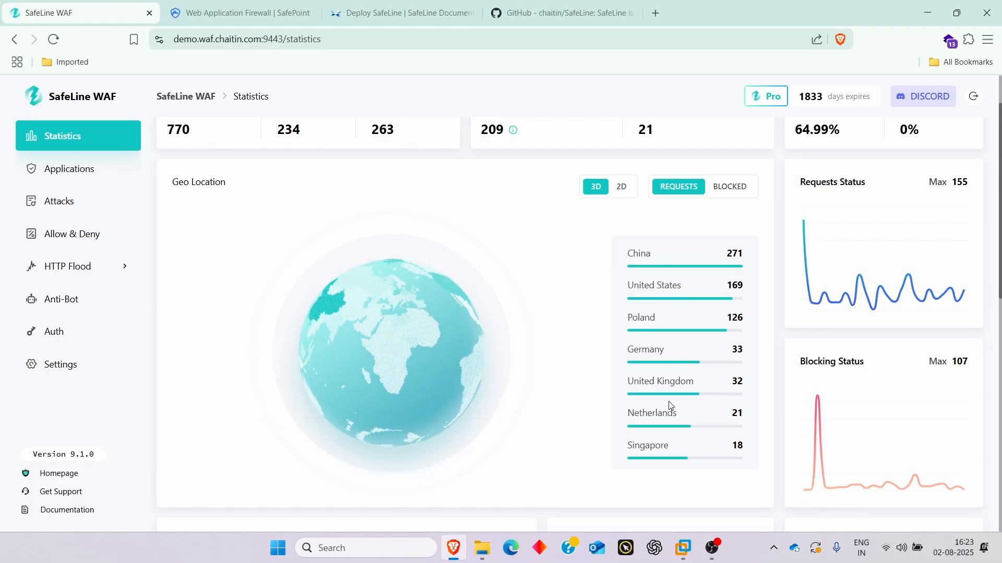
scroll(694, 385, down, 3)
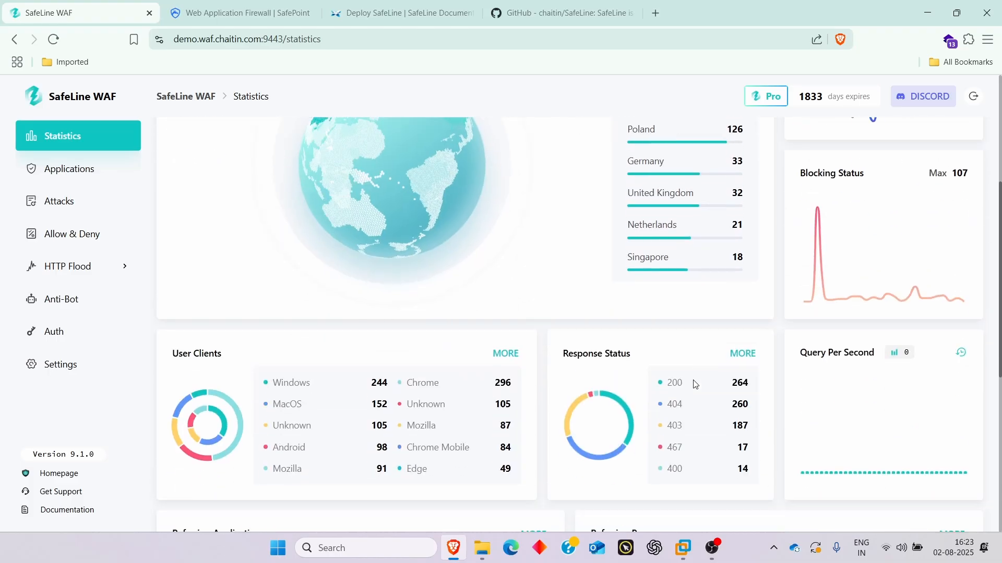
scroll(696, 385, down, 2)
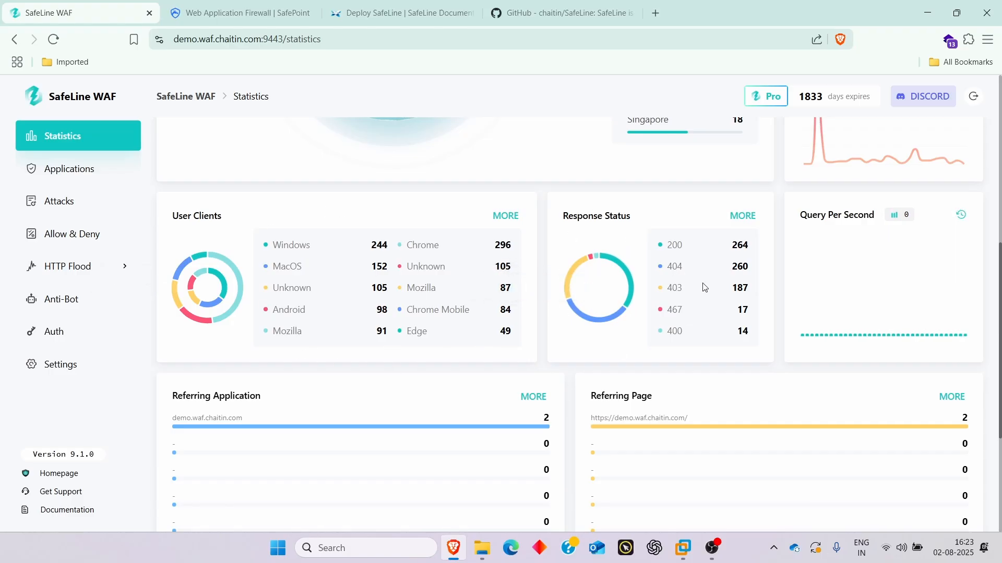
scroll(670, 339, down, 3)
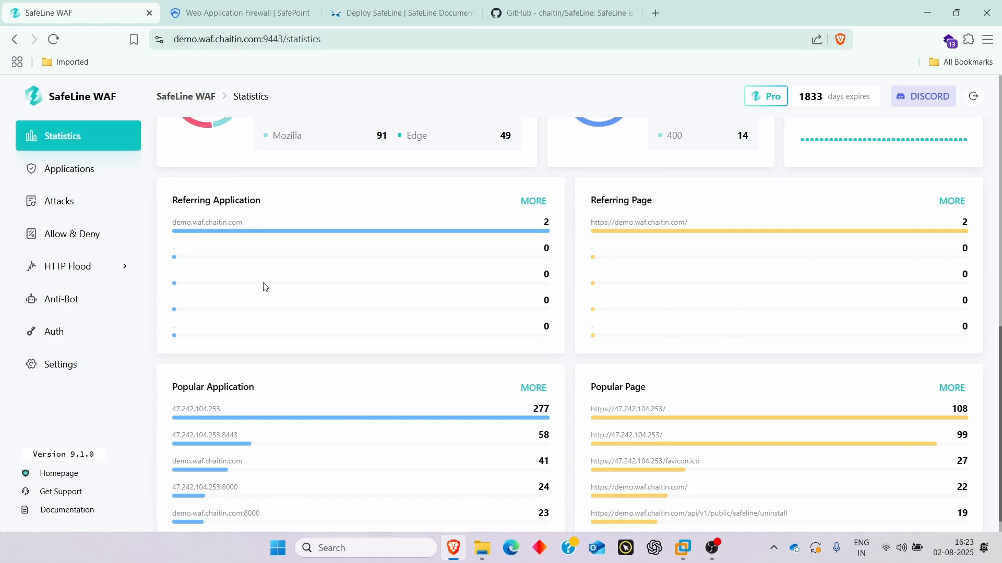
scroll(263, 286, down, 1)
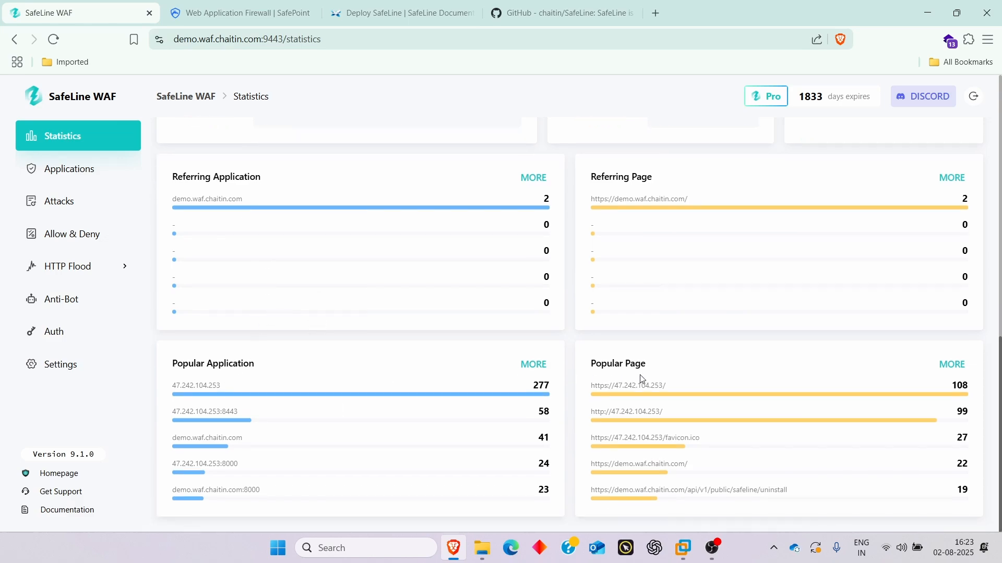
scroll(669, 400, up, 6)
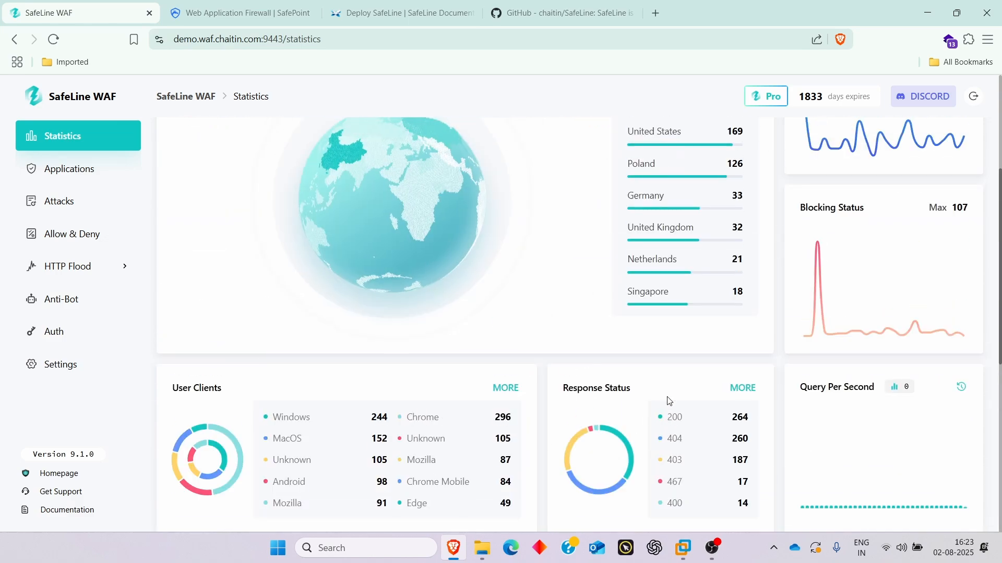
click(91, 172)
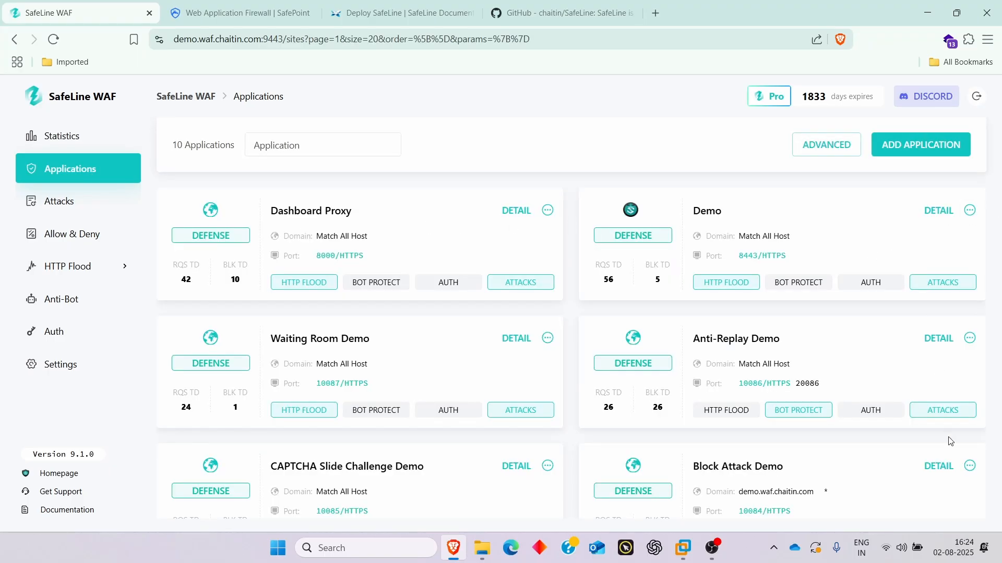
- Scroll the application cards to reveal Auth Challenge Demo, CAPTCHA Challenge Demo and the Testing Page
scroll(896, 389, down, 3)
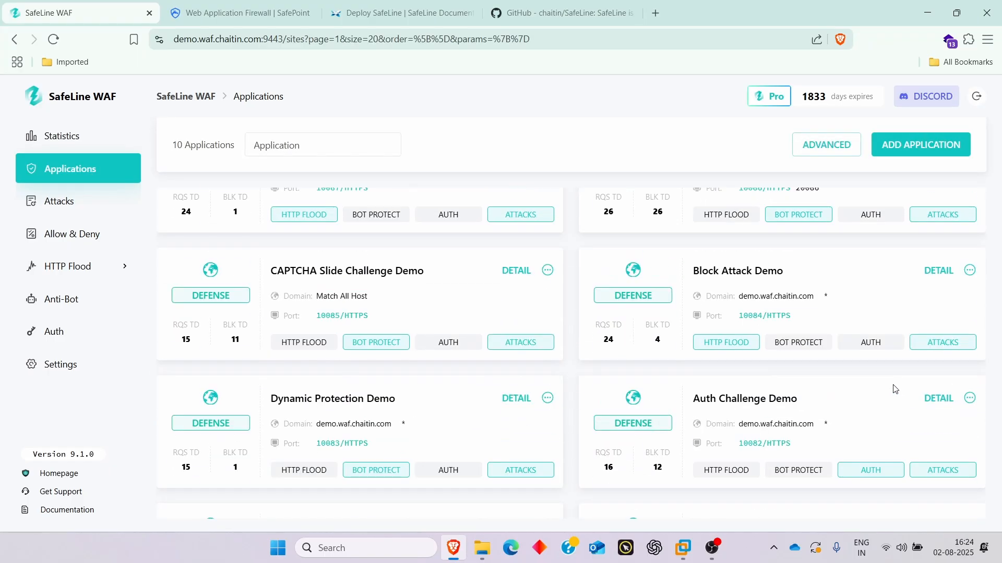
scroll(892, 388, down, 2)
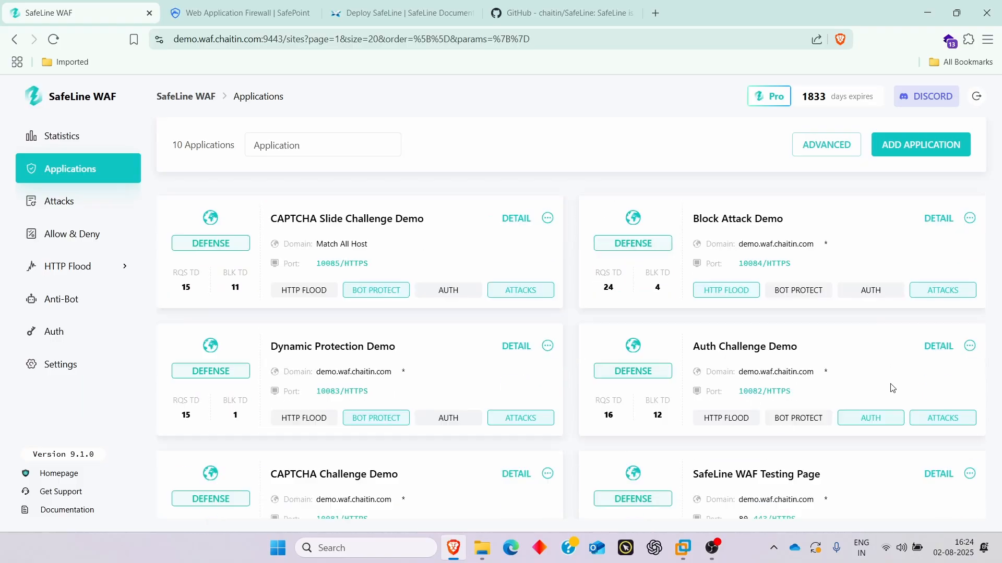
scroll(892, 389, up, 3)
scroll(892, 388, down, 3)
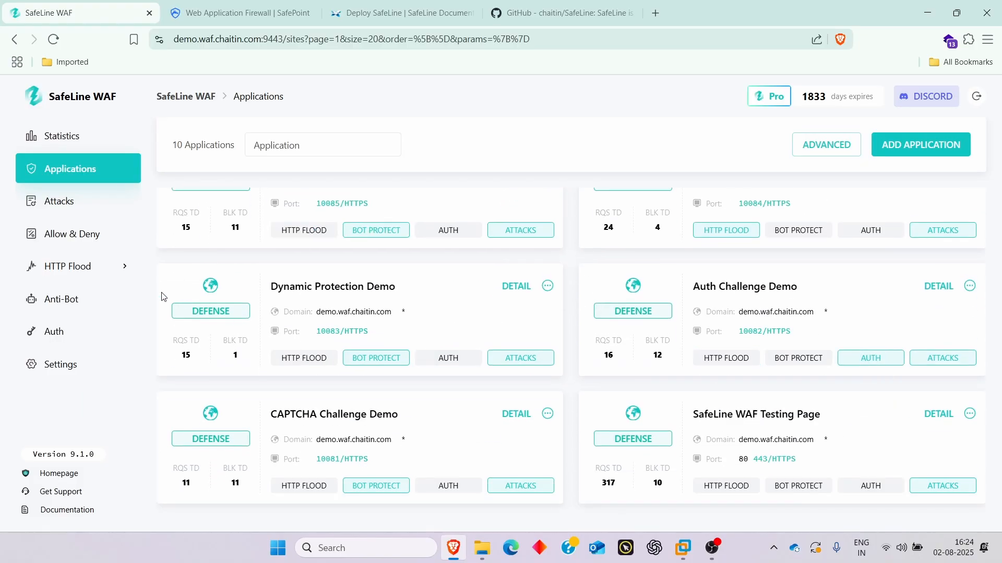
- Review the attack events log, highlighting the top attacker's IP and country
click(54, 201)
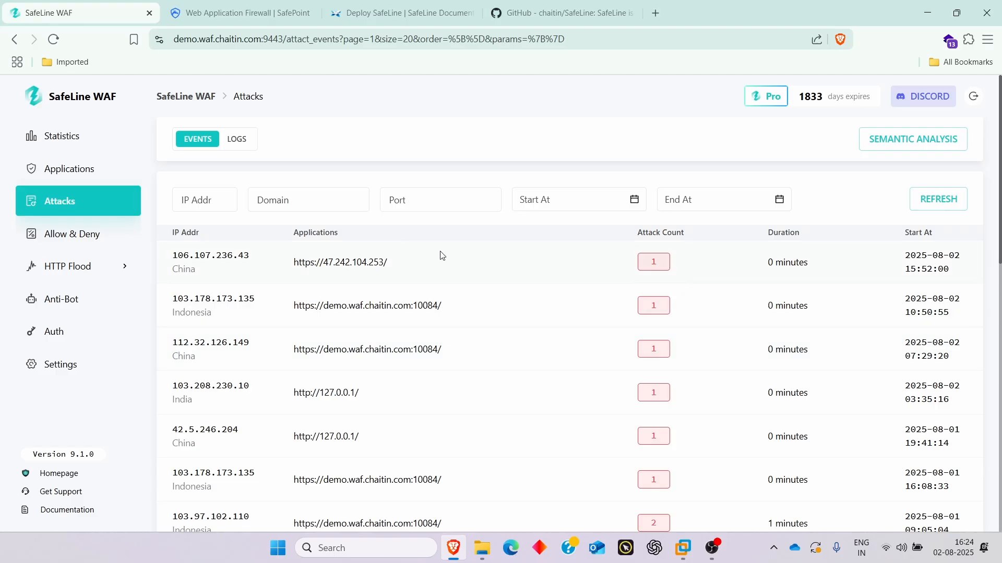
mouse_move(173, 253)
mouse_down()
mouse_move(263, 266)
mouse_move(172, 269)
mouse_up()
click(208, 270)
scroll(261, 331, down, 3)
scroll(720, 360, down, 10)
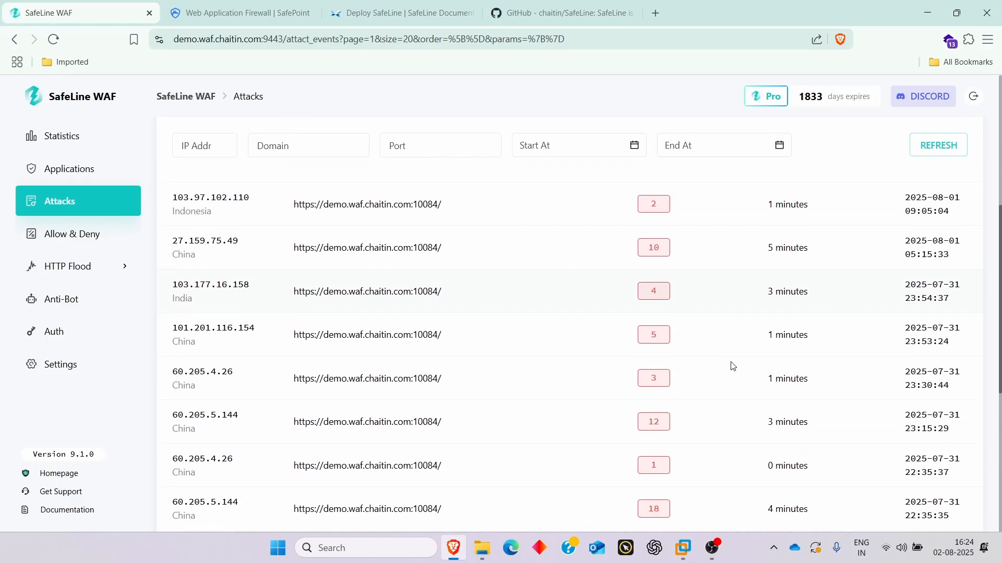
- Browse the Allow & Deny log (2253 events) and Anti-Bot challenge records, then return to Applications
click(76, 242)
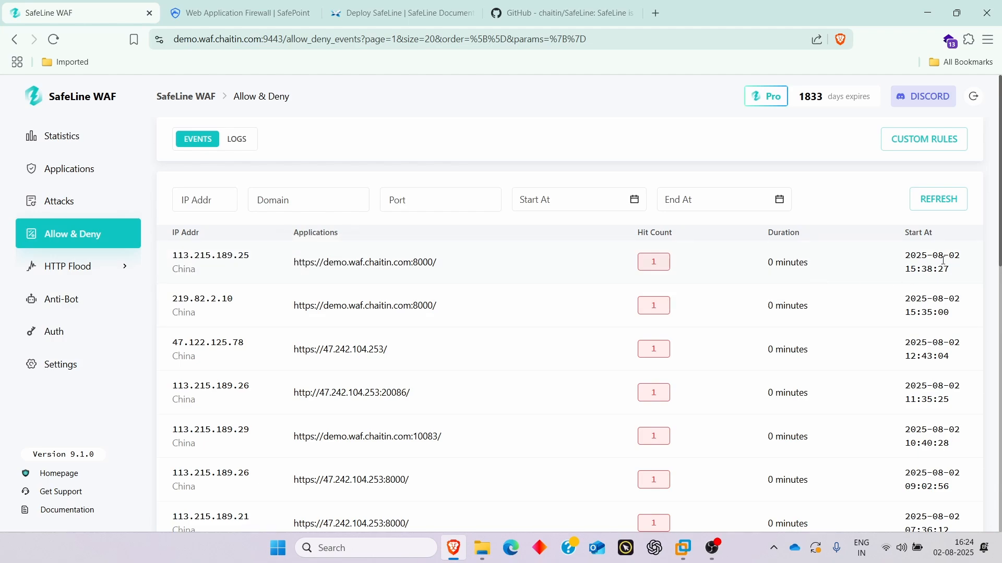
scroll(840, 381, down, 12)
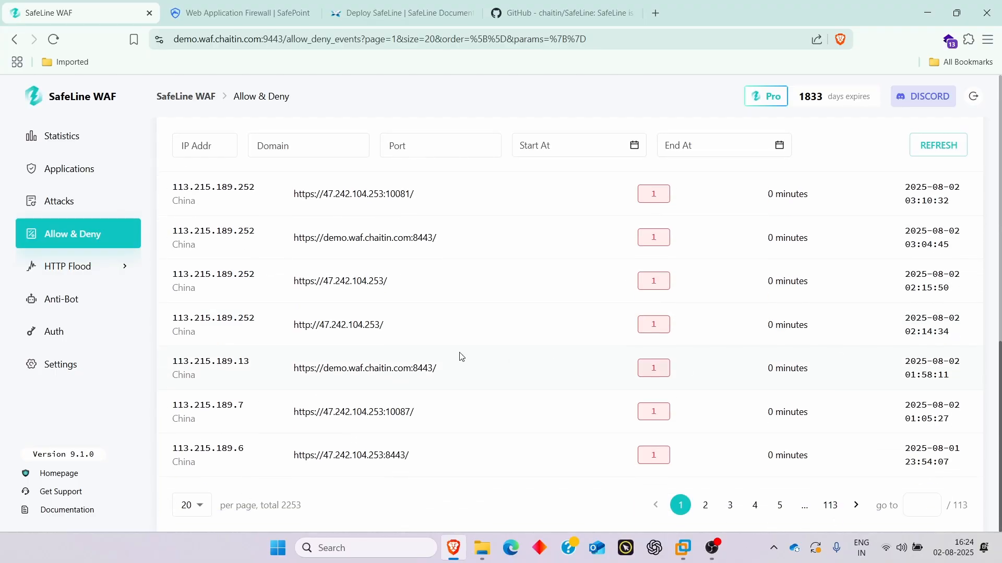
click(72, 306)
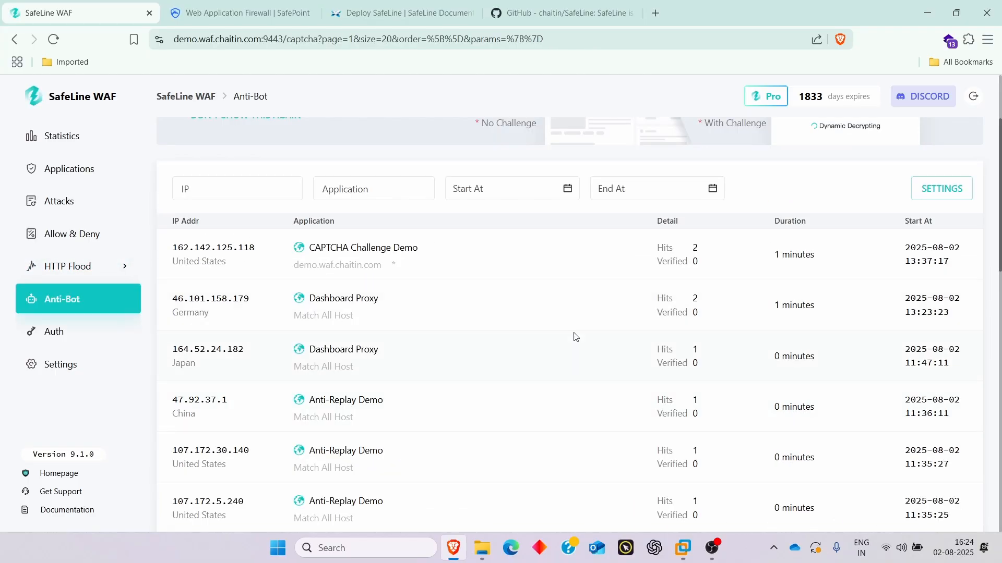
scroll(537, 333, down, 4)
scroll(502, 407, down, 6)
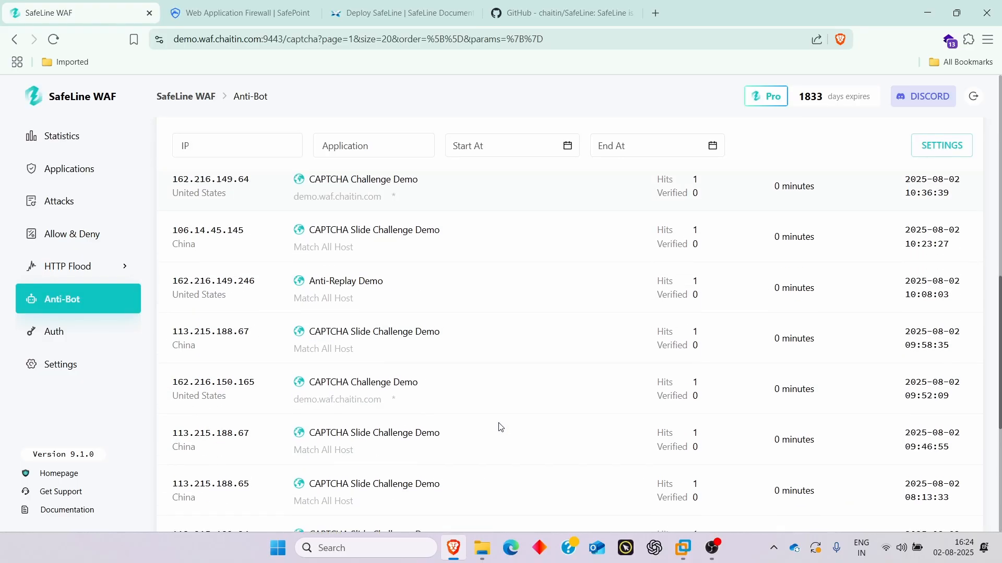
scroll(495, 415, up, 5)
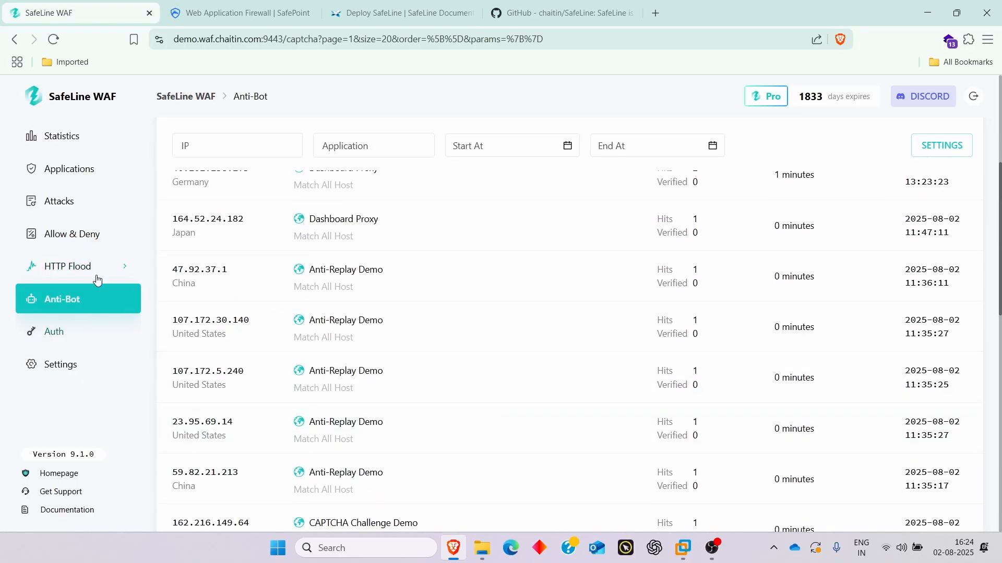
click(70, 174)
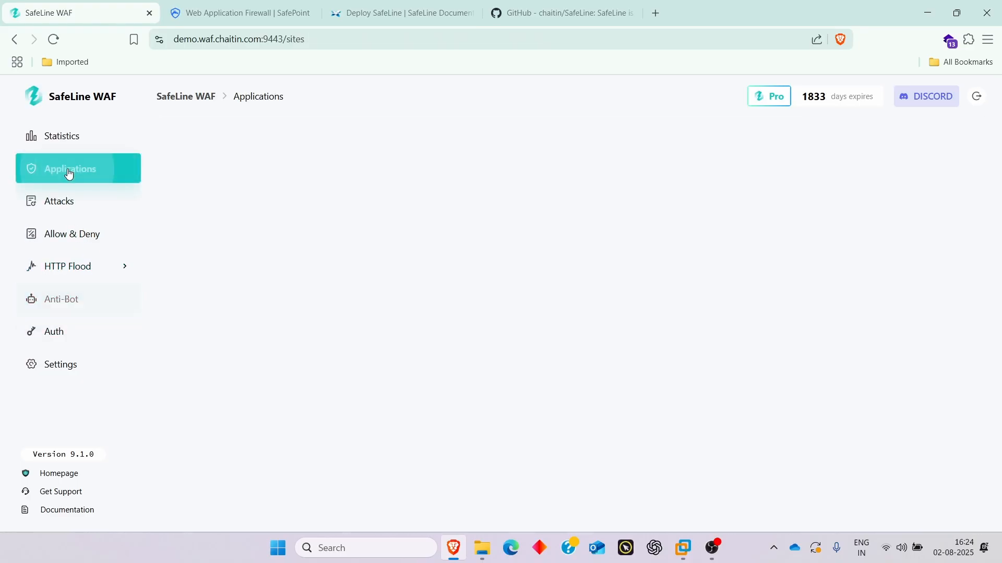
- Open the Auth protection page and scroll through it
click(82, 330)
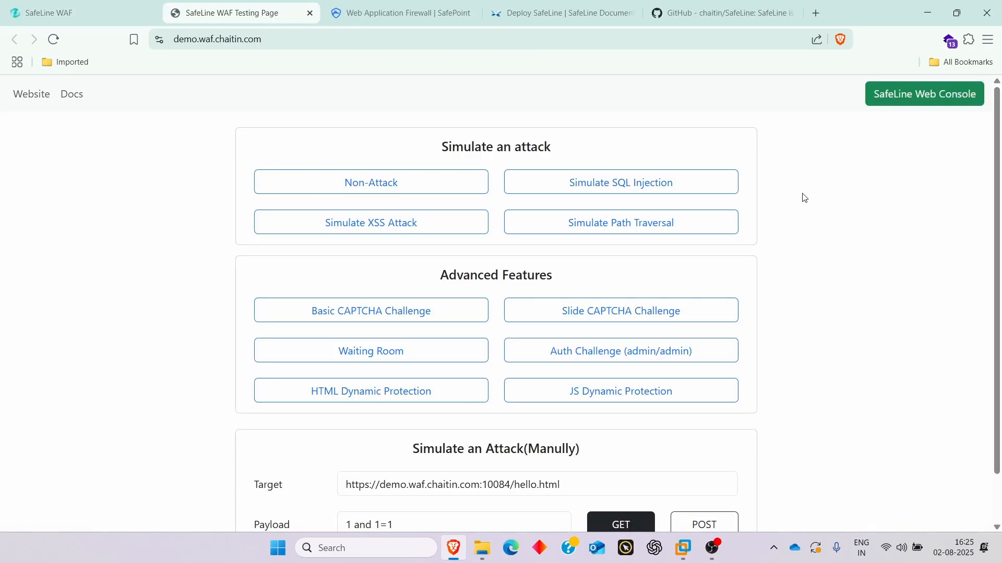
scroll(803, 261, down, 1)
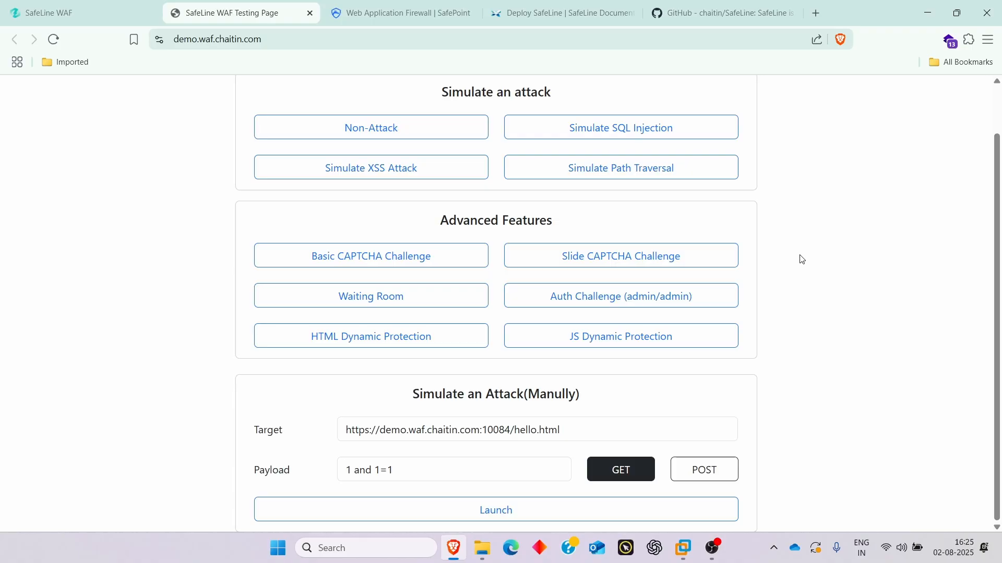
scroll(659, 360, up, 1)
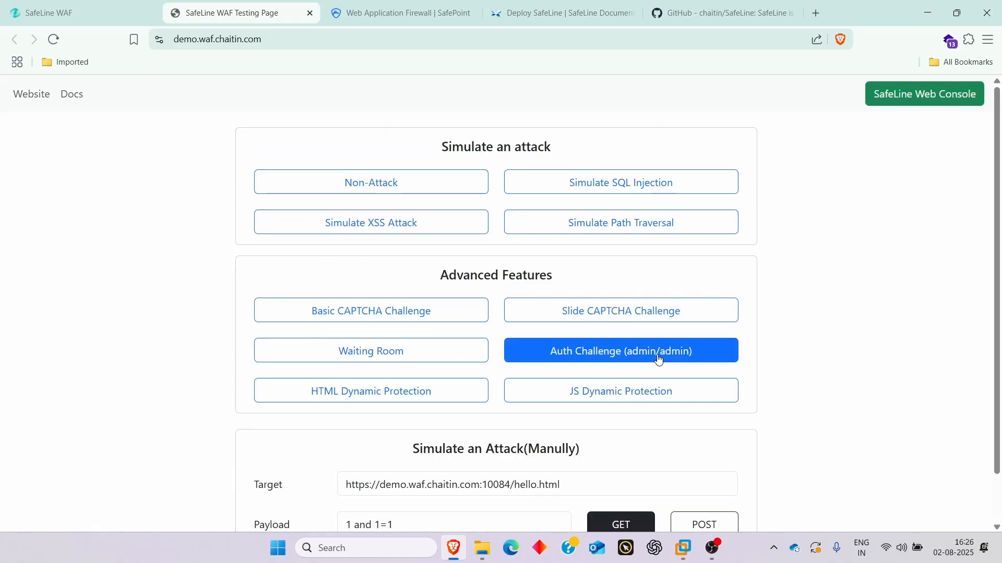
- Launch the Auth Challenge demo and sign in with the admin account to reach its hello world page
click(659, 360)
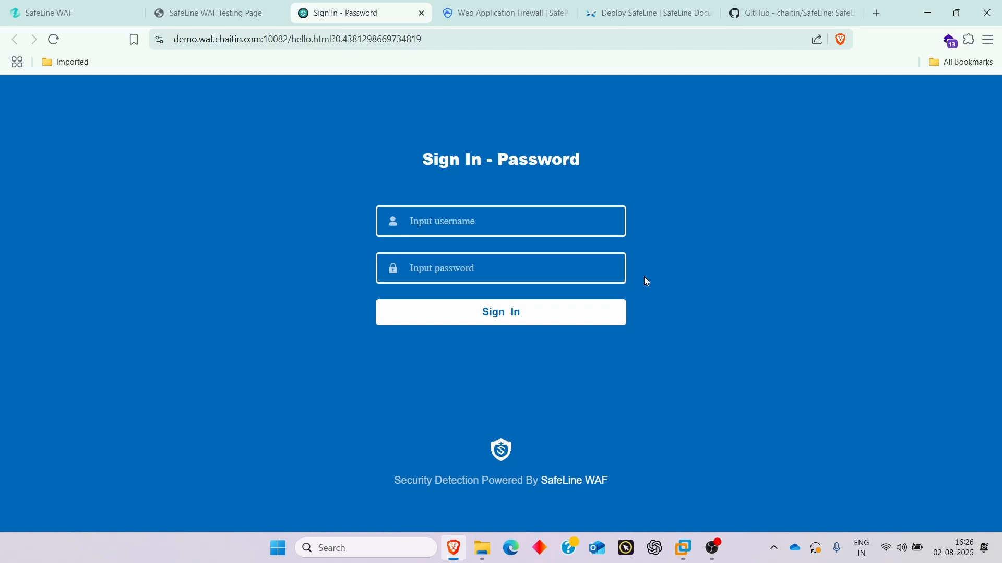
click(573, 225)
text(a)
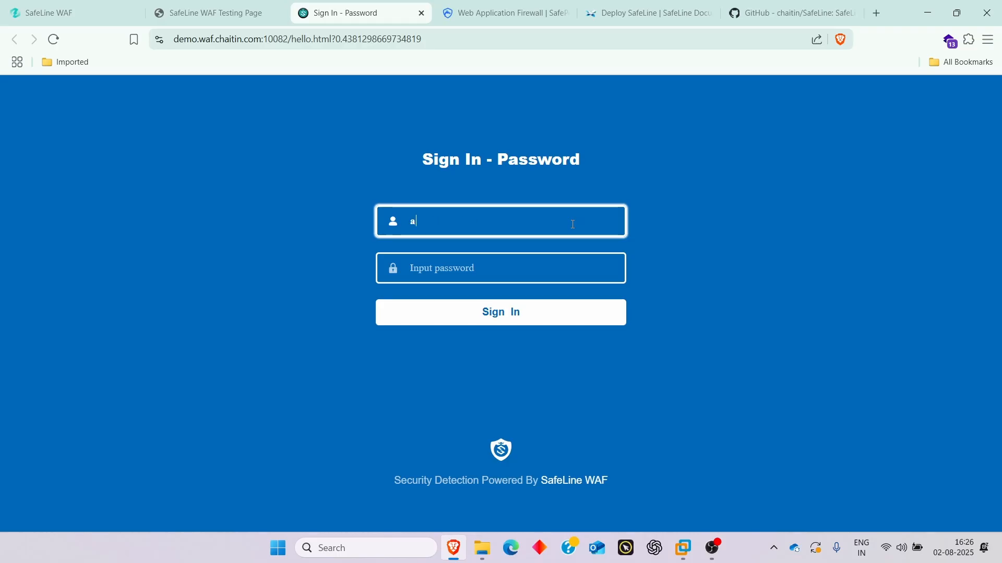
text(dmin)
key(Tab)
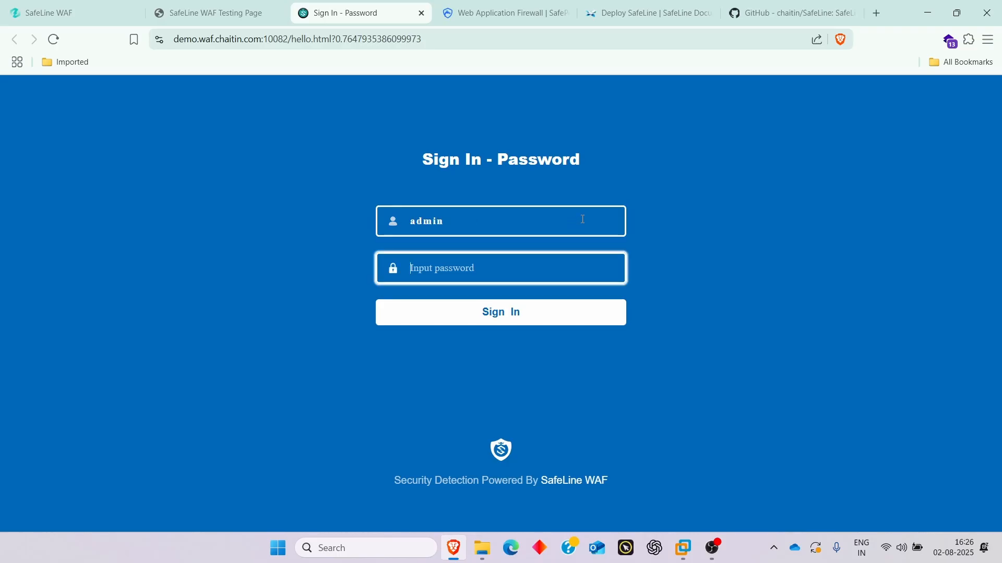
text(adm)
click(568, 313)
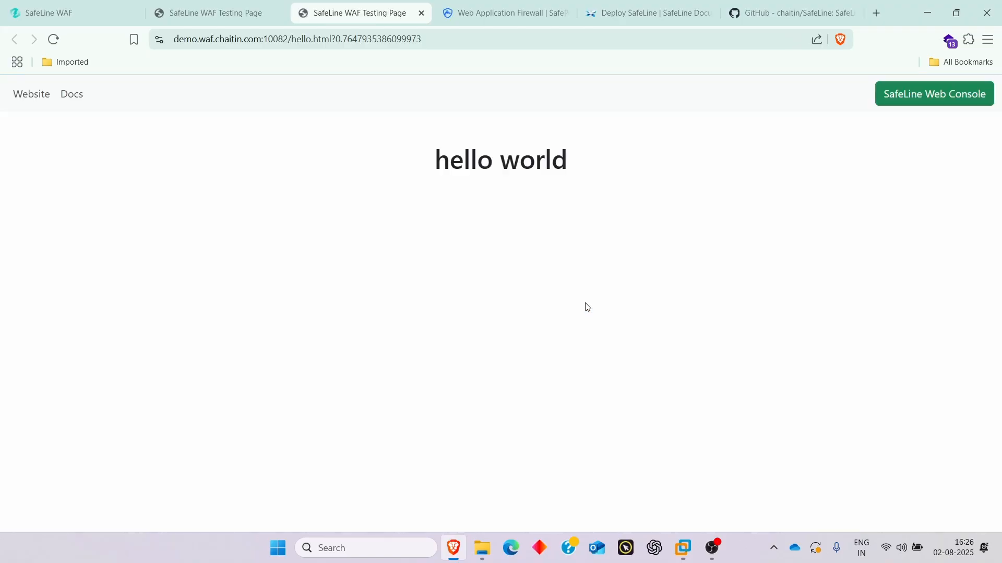
drag(419, 151, 606, 159)
click(608, 156)
- Run the simulated SQL injection ('1 and 1=1') from the Testing Page and view its Access Forbidden block
click(221, 20)
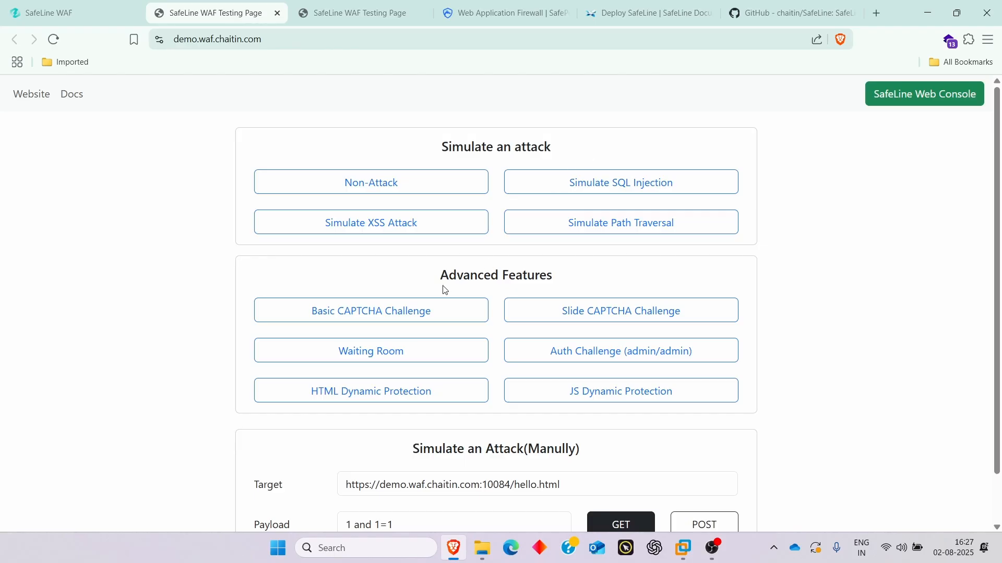
scroll(667, 293, down, 1)
scroll(730, 315, up, 1)
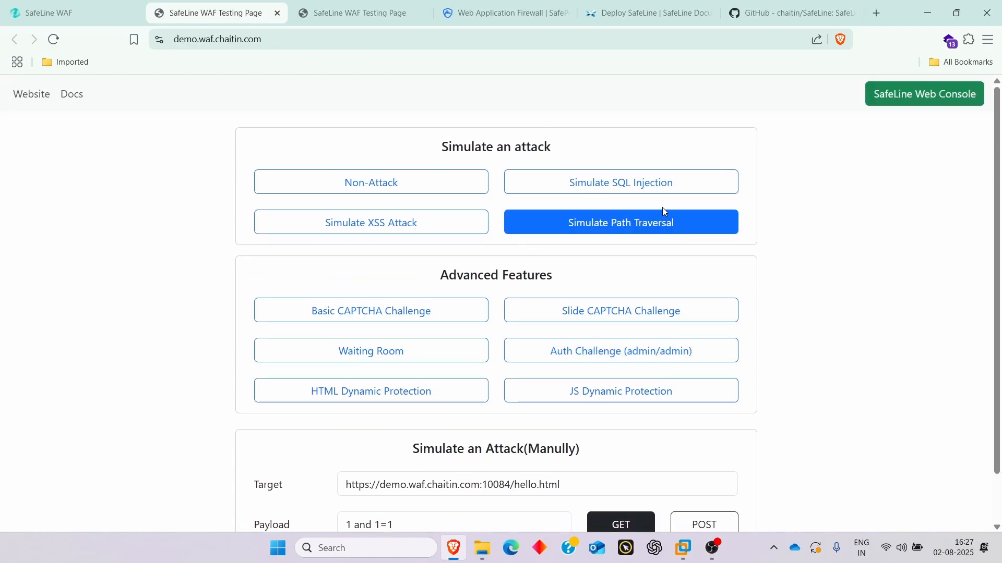
click(660, 182)
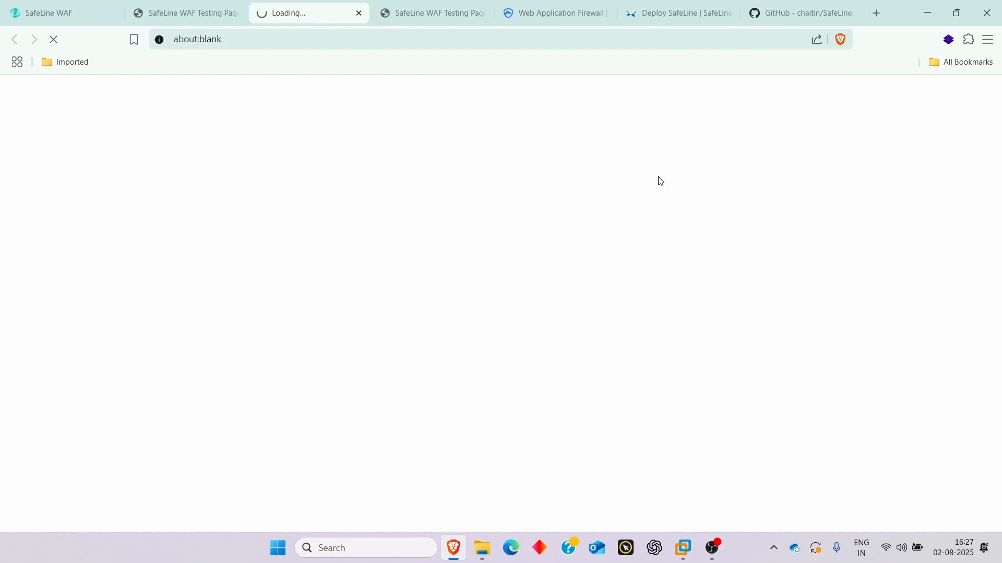
drag(436, 297, 604, 294)
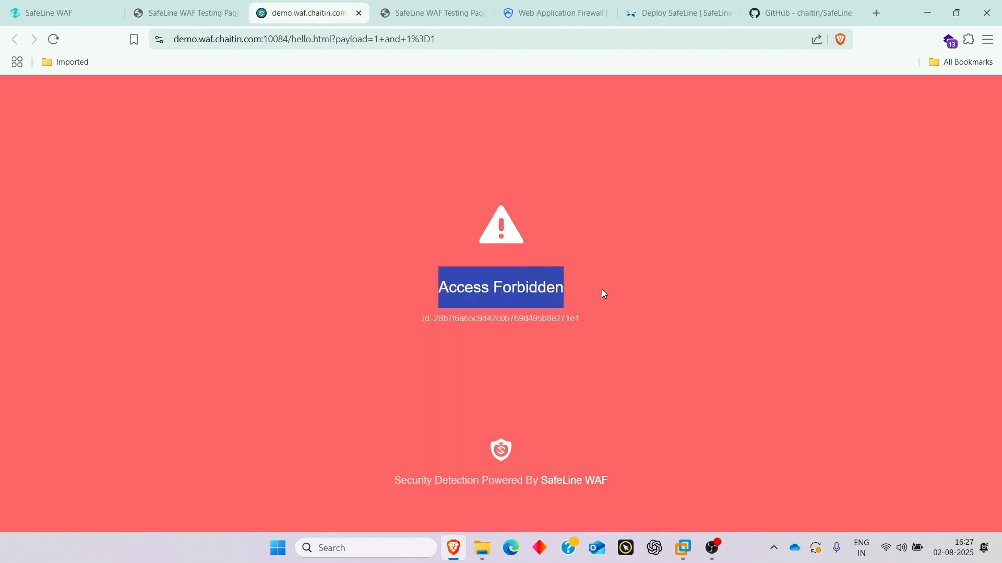
click(603, 290)
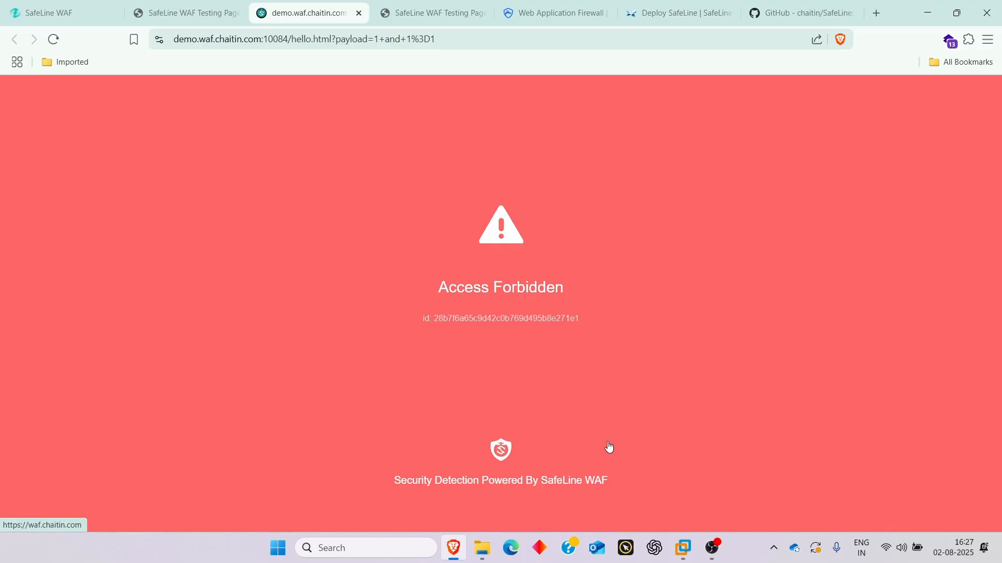
click(194, 14)
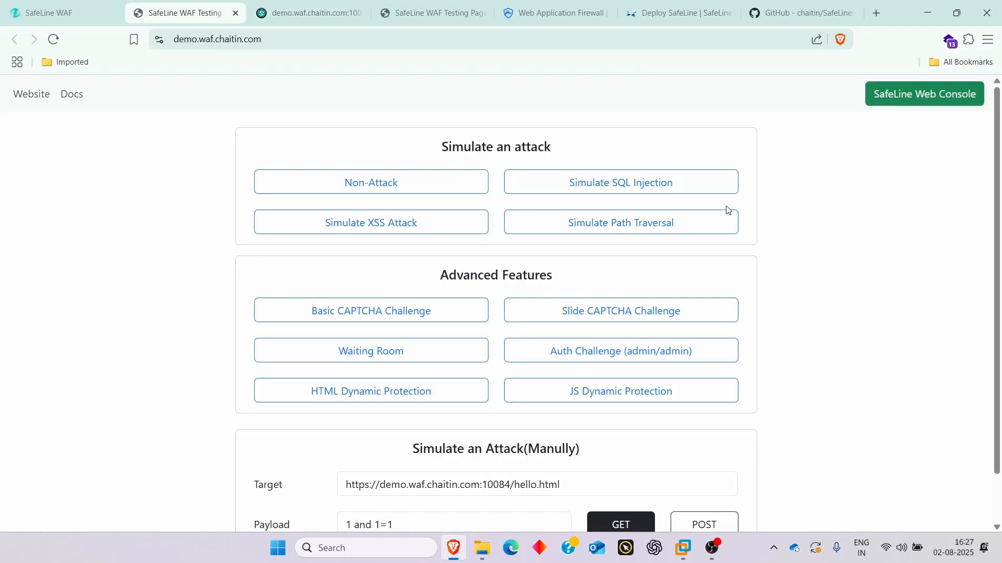
click(287, 16)
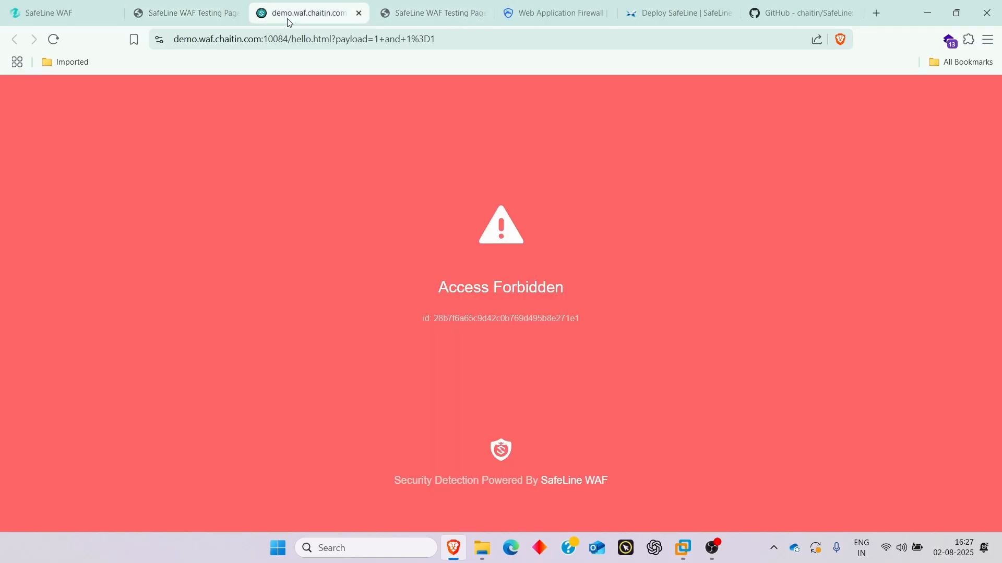
click(191, 19)
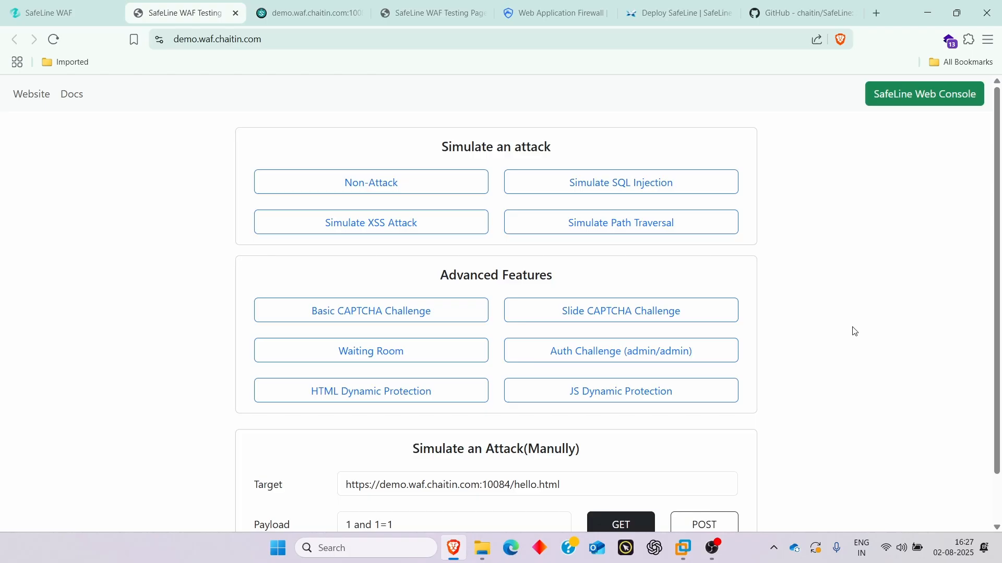
- Run the Basic CAPTCHA demo, then pass the Slide CAPTCHA by dragging its slider fully right
click(379, 324)
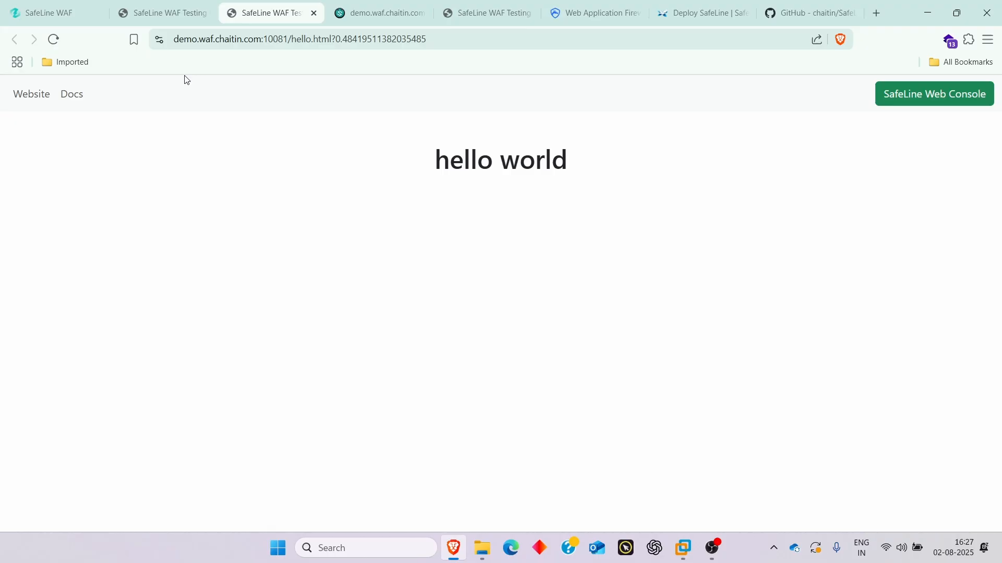
click(160, 19)
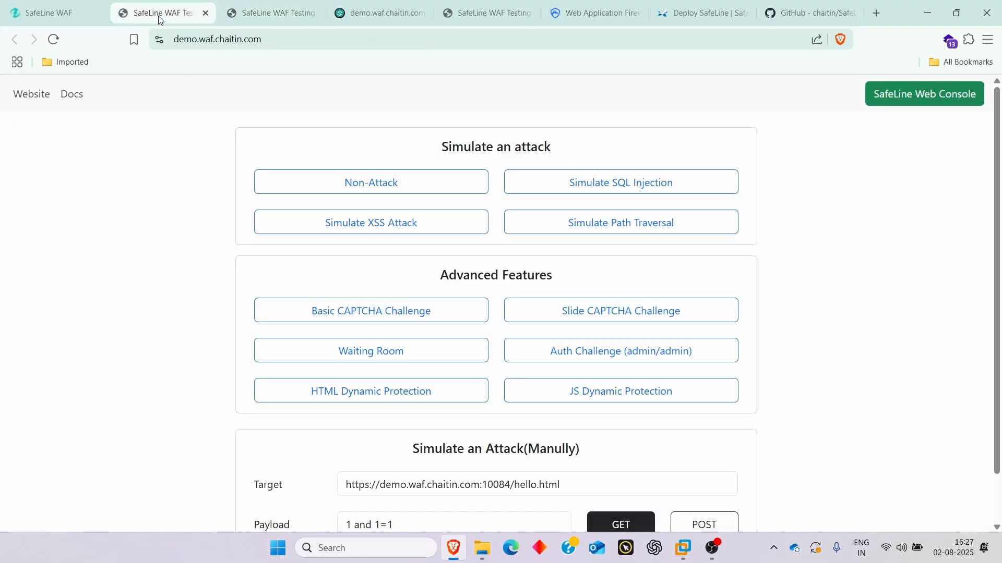
click(603, 326)
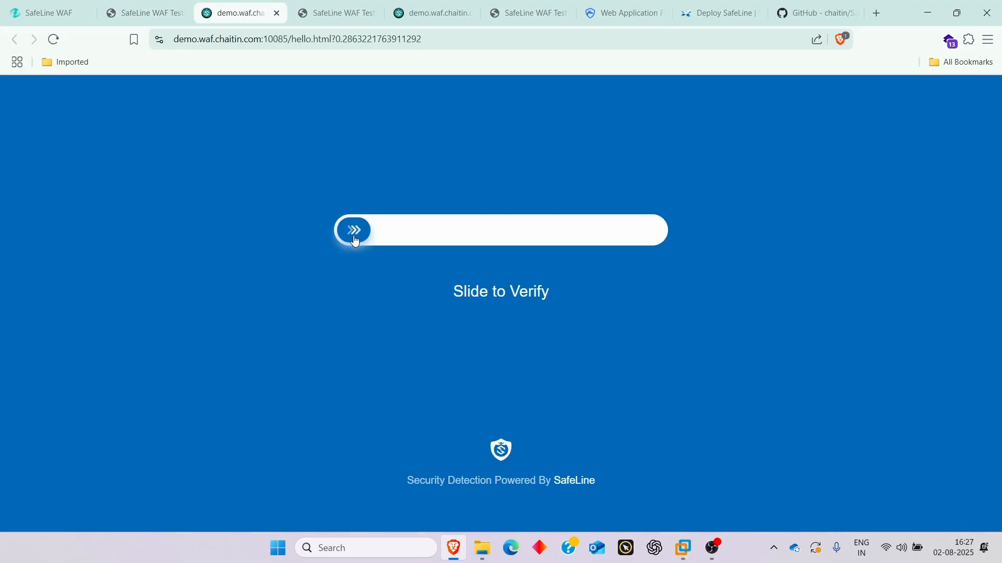
drag(355, 241, 643, 233)
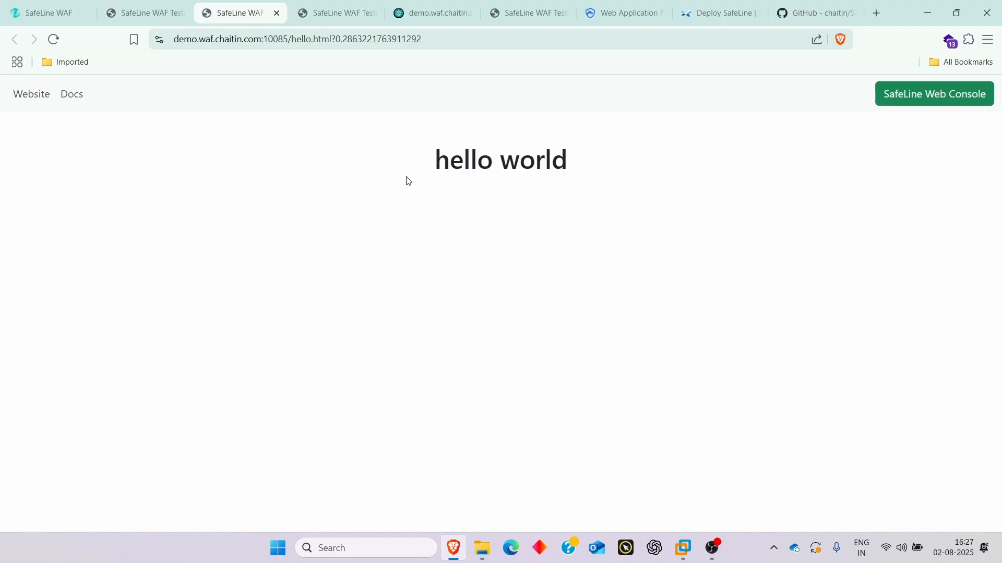
click(137, 13)
scroll(618, 294, down, 1)
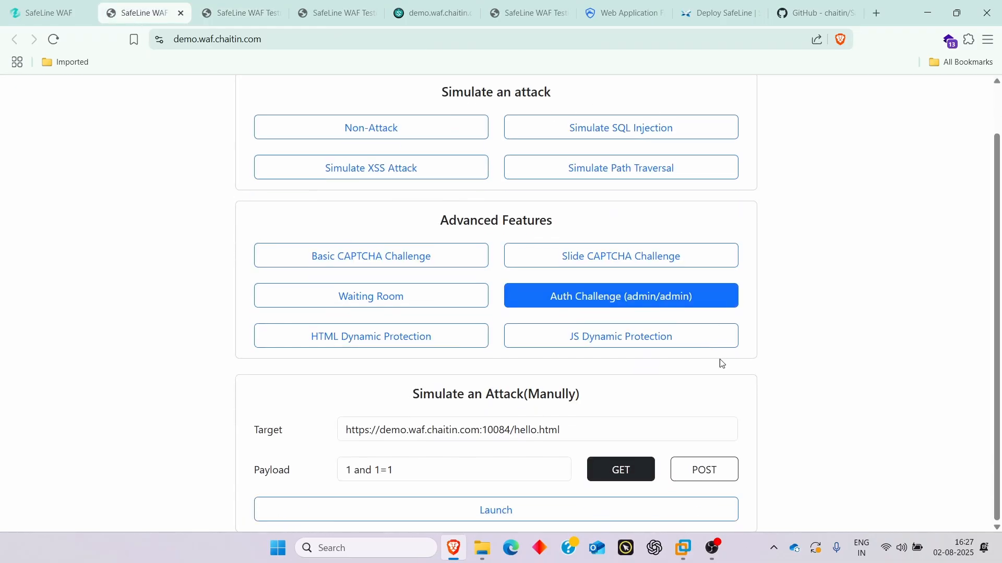
scroll(832, 393, up, 1)
- Show the SafeLine console's Statistics dashboard with 796 requests and 214 blocked in 24 hours
click(33, 16)
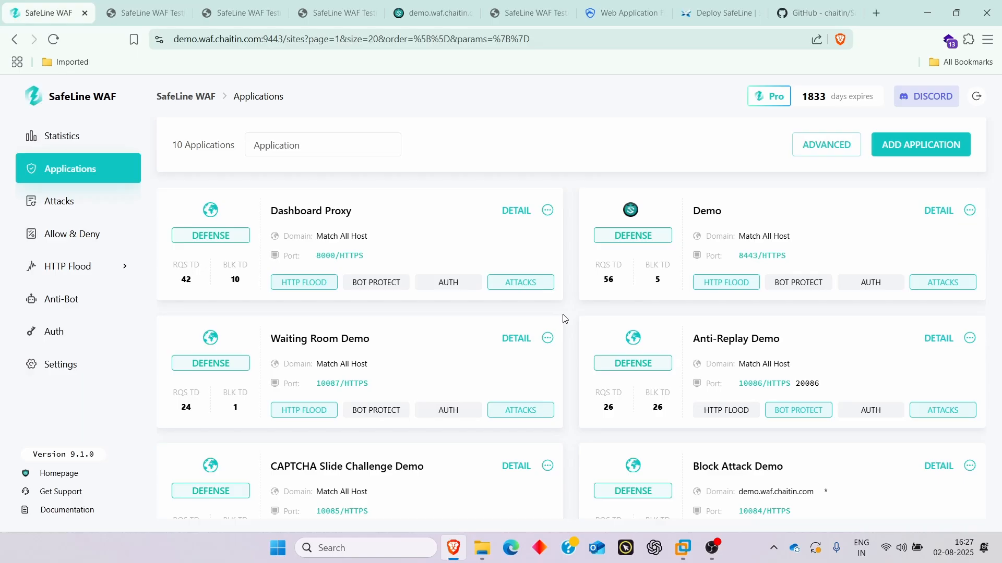
click(63, 144)
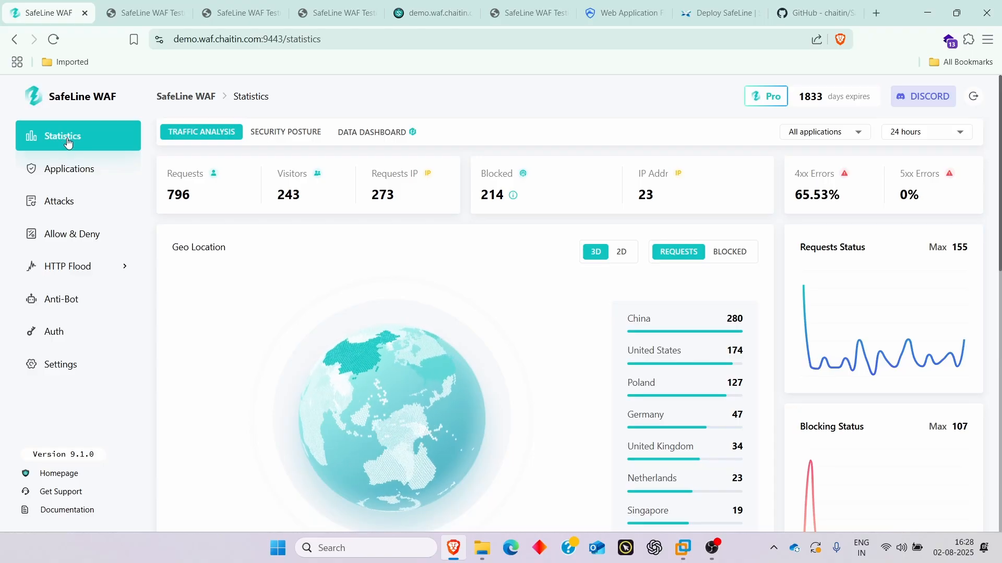
click(806, 19)
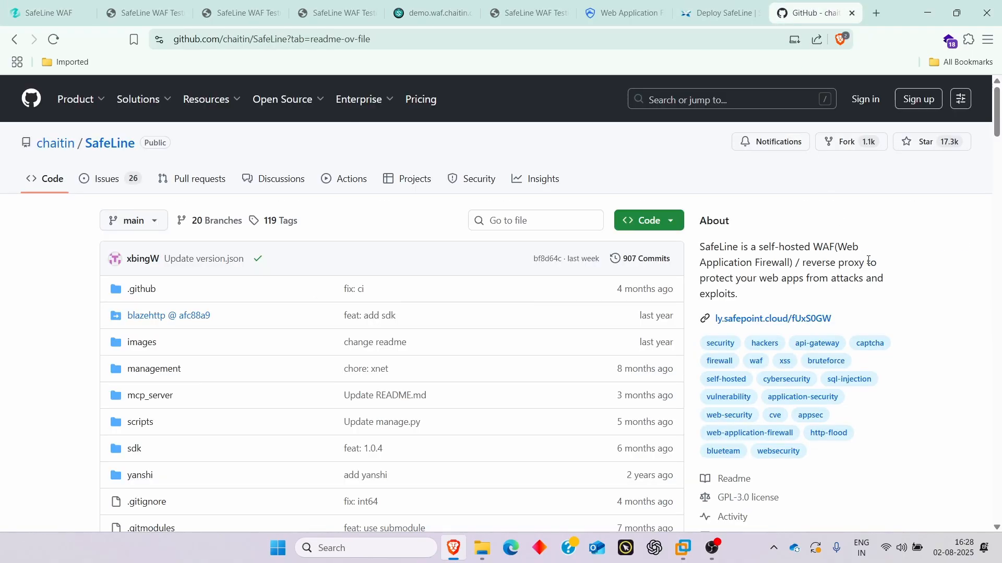
scroll(850, 253, down, 12)
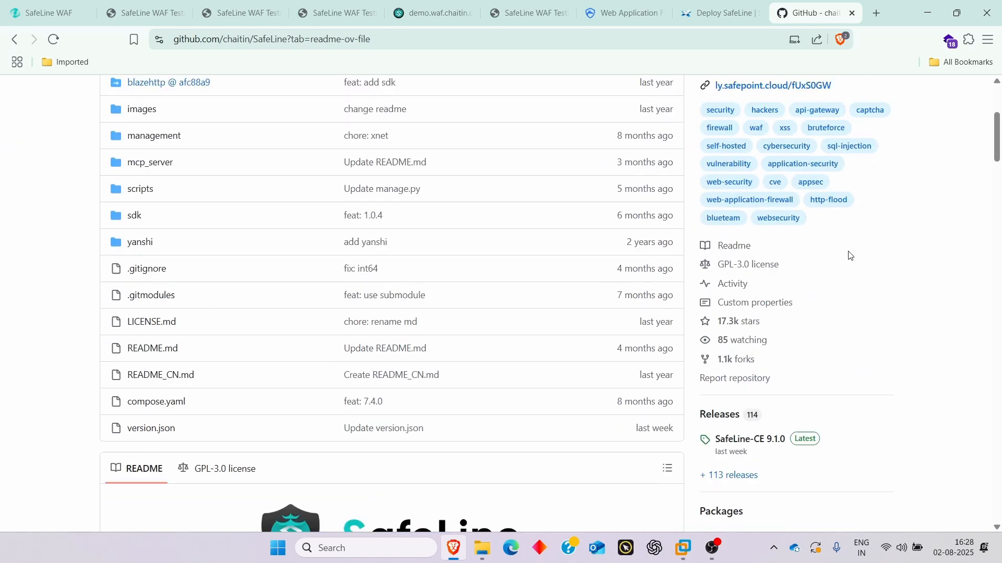
scroll(863, 260, down, 15)
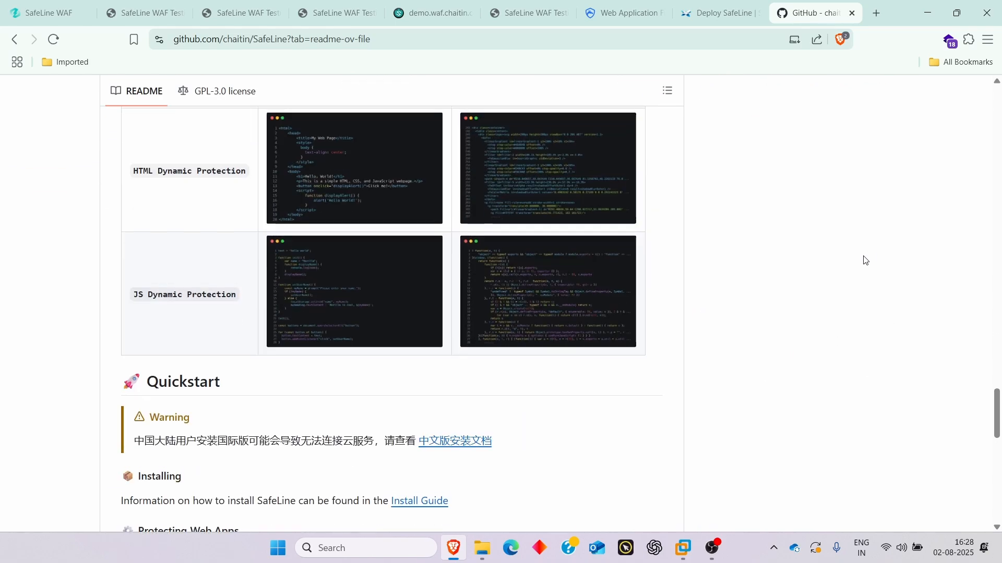
scroll(864, 260, up, 18)
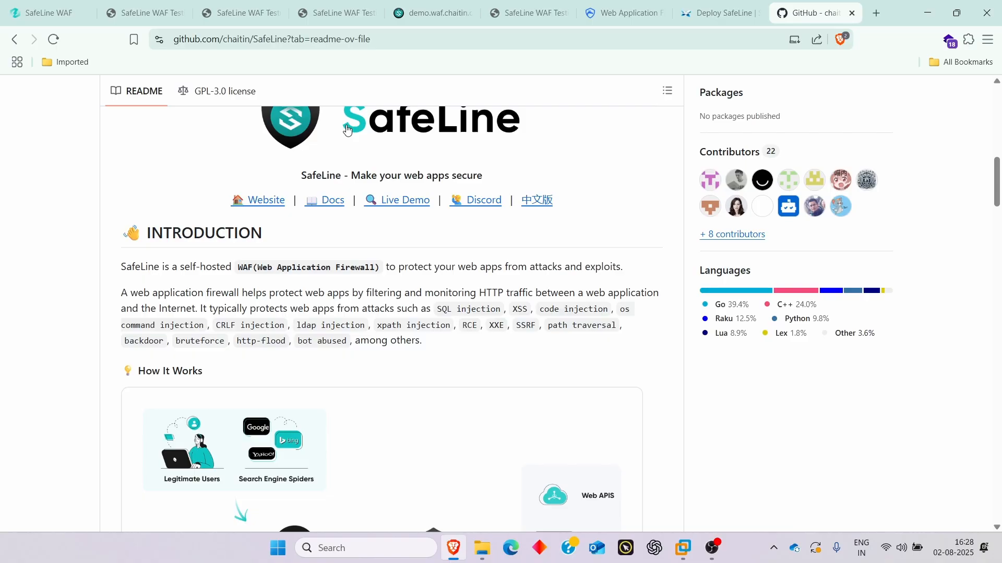
click(65, 20)
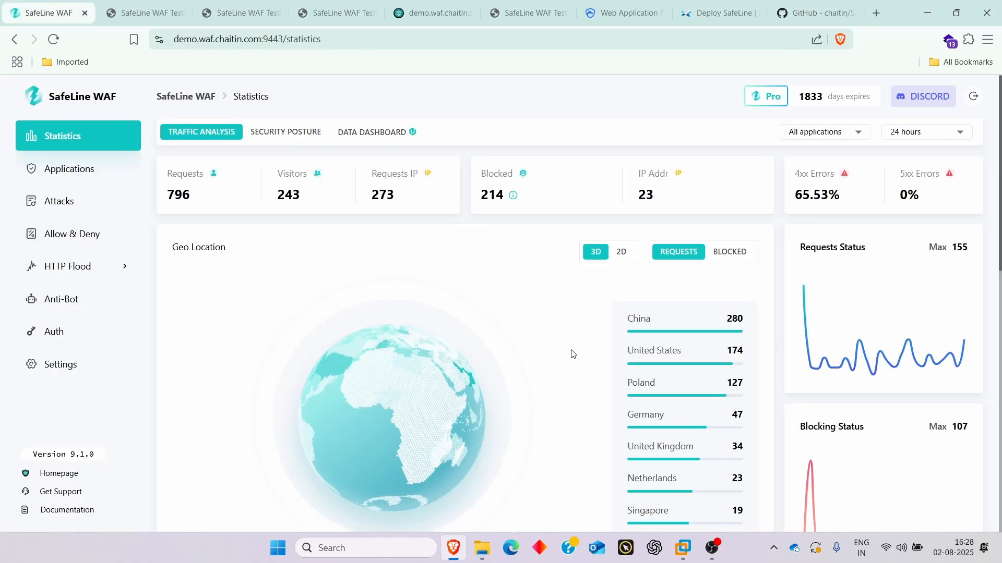